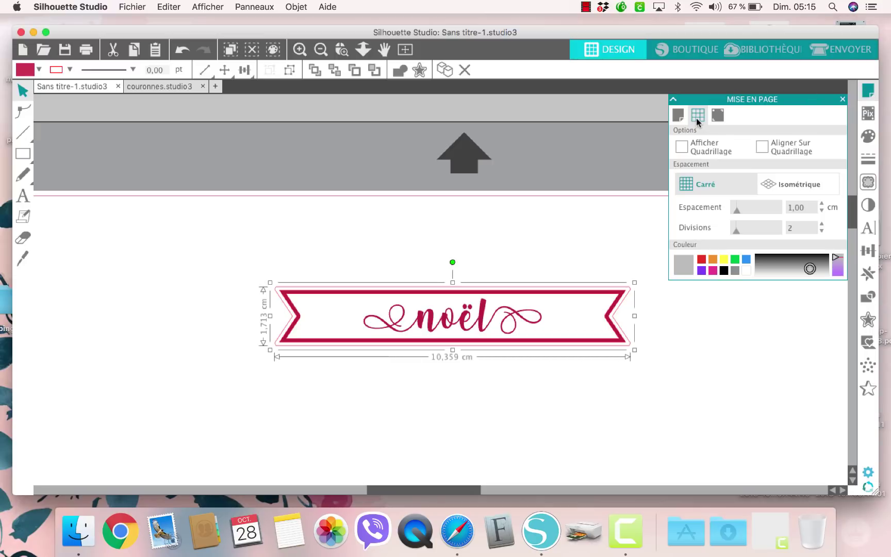
Show the page grid and turn on snapping to the grid.
{"action": "left_click", "coordinate": [682, 148]}
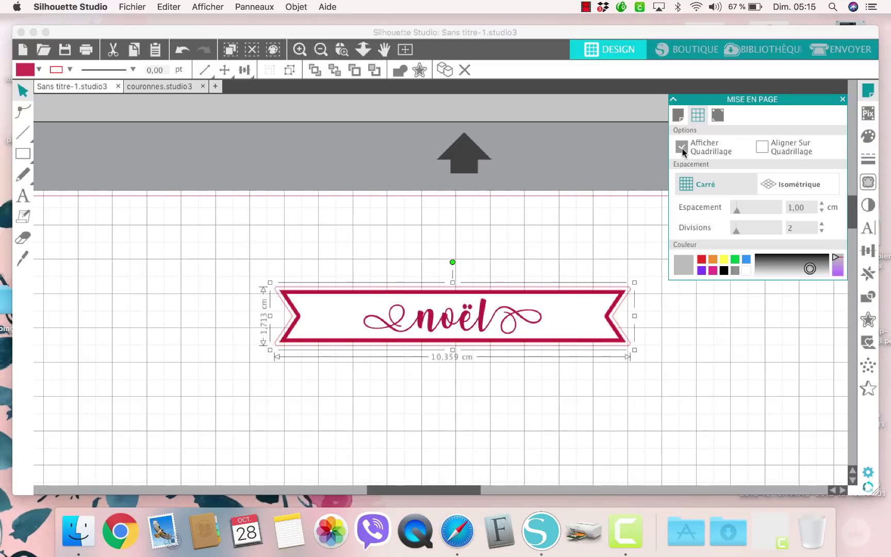
{"action": "left_click", "coordinate": [759, 147]}
{"action": "scroll", "coordinate": [642, 422], "scroll_direction": "down", "scroll_amount": 1}
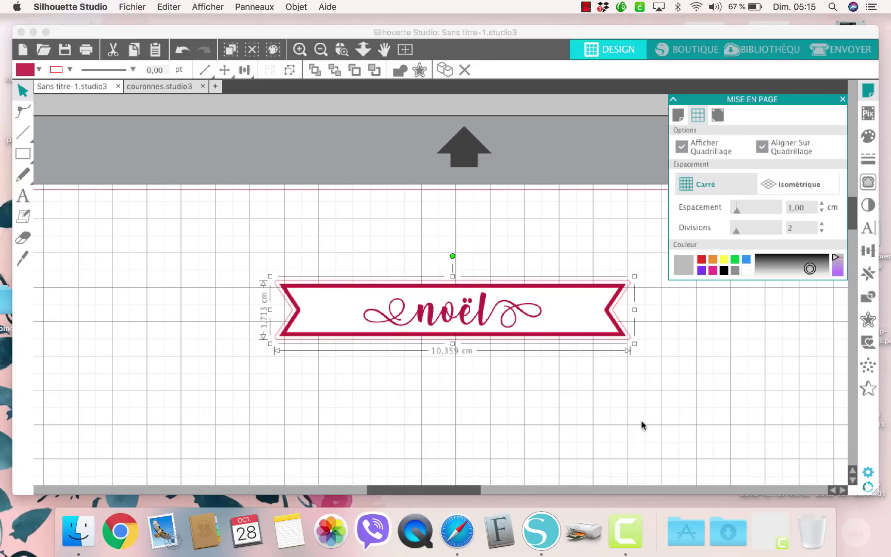
{"action": "scroll", "coordinate": [641, 422], "scroll_direction": "down", "scroll_amount": 5}
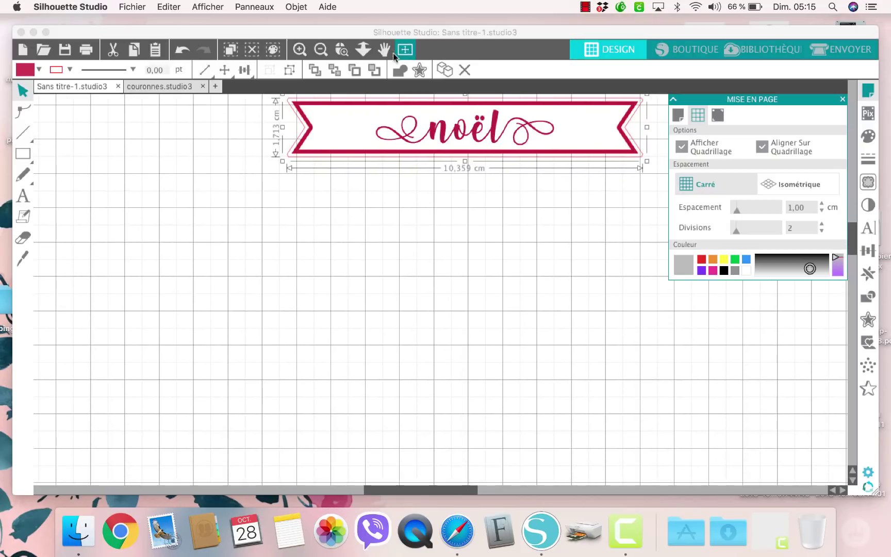
{"action": "left_click", "coordinate": [401, 51]}
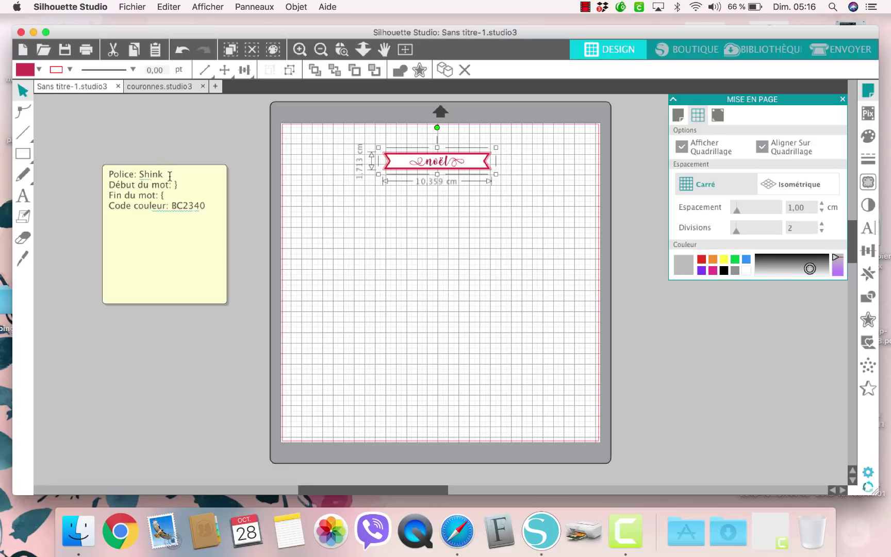
Add a text object reading {noel} in the middle of the page, below the finished banner.
{"action": "left_click", "coordinate": [23, 198]}
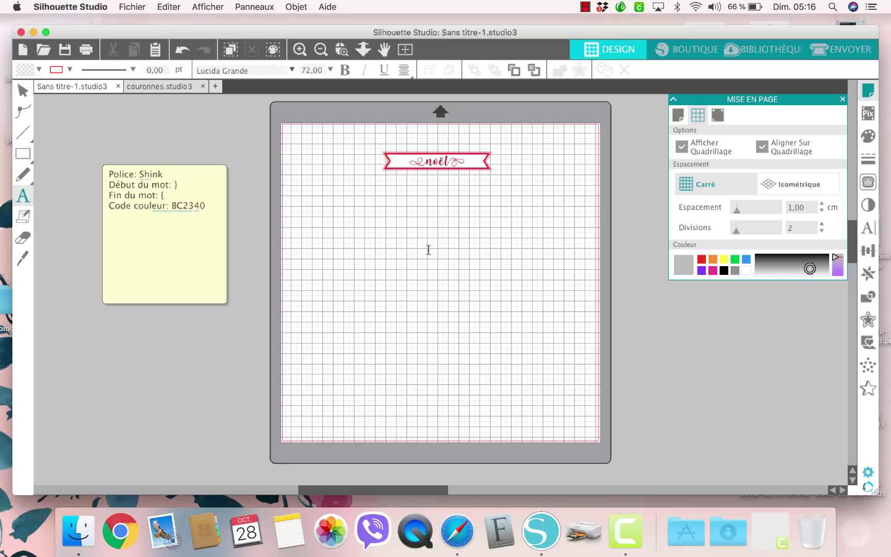
{"action": "left_click", "coordinate": [401, 275]}
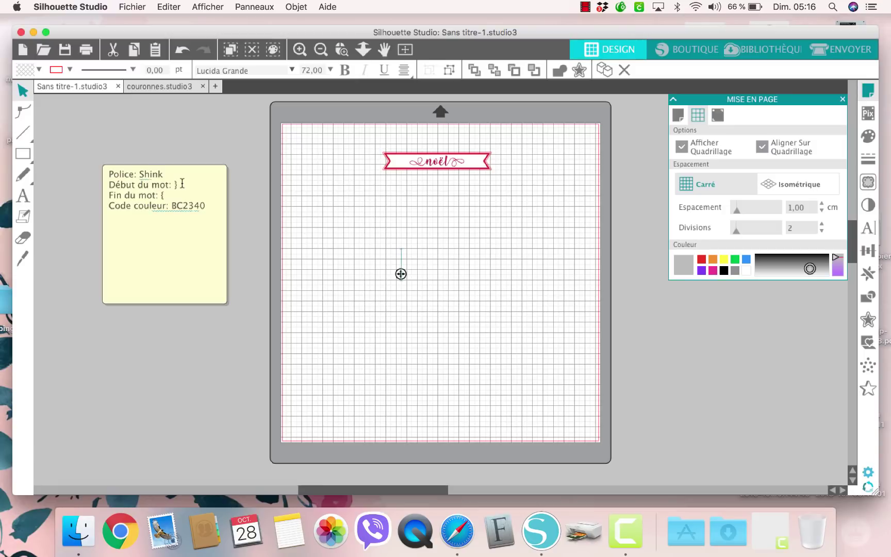
{"action": "type", "text": "}"}
{"action": "type", "text": "no"}
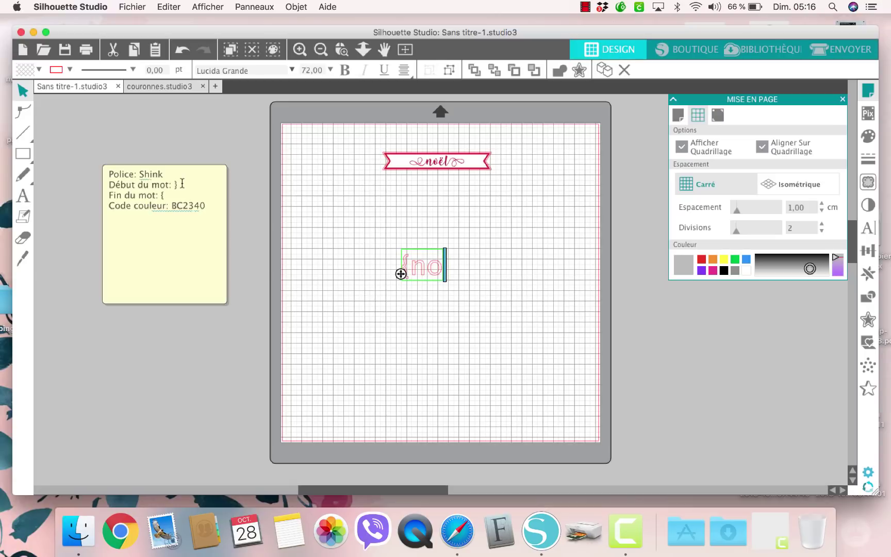
{"action": "type", "text": "el"}
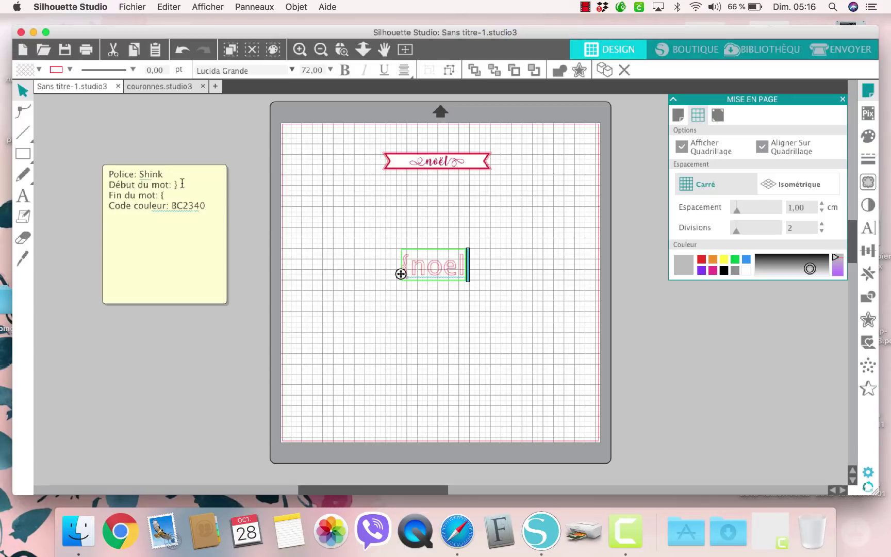
{"action": "type", "text": "}"}
Correct the word to noël with the spelling suggestion and enclose it in braces again as {noël}.
{"action": "right_click", "coordinate": [449, 271]}
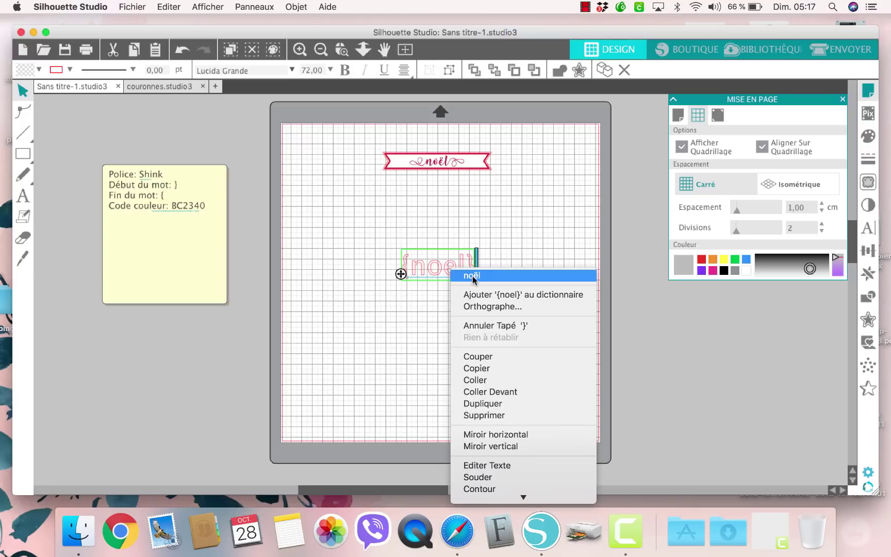
{"action": "left_click", "coordinate": [472, 276]}
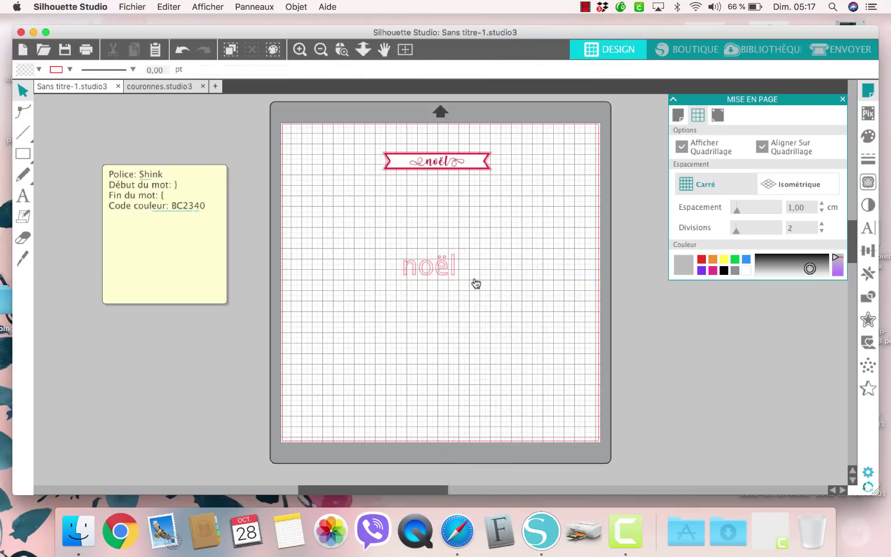
{"action": "left_click", "coordinate": [407, 263]}
{"action": "double_click", "coordinate": [405, 263]}
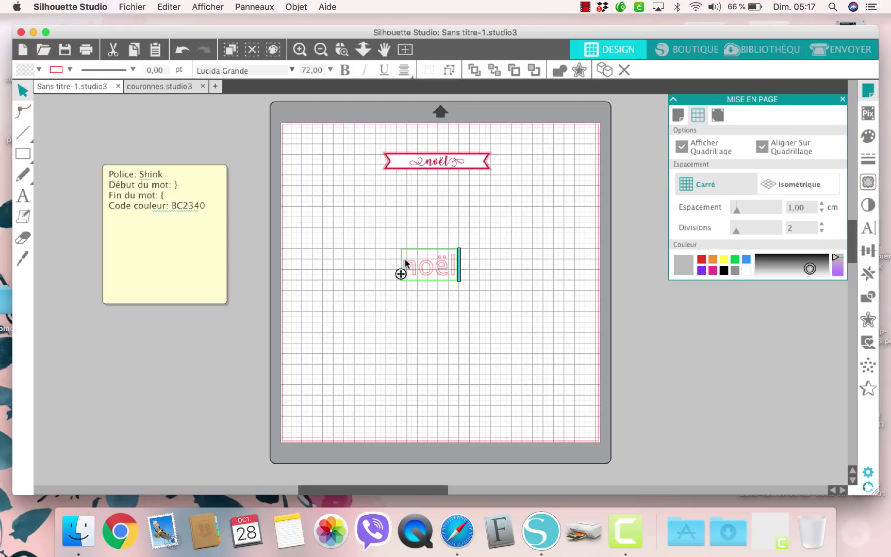
{"action": "type", "text": "{"}
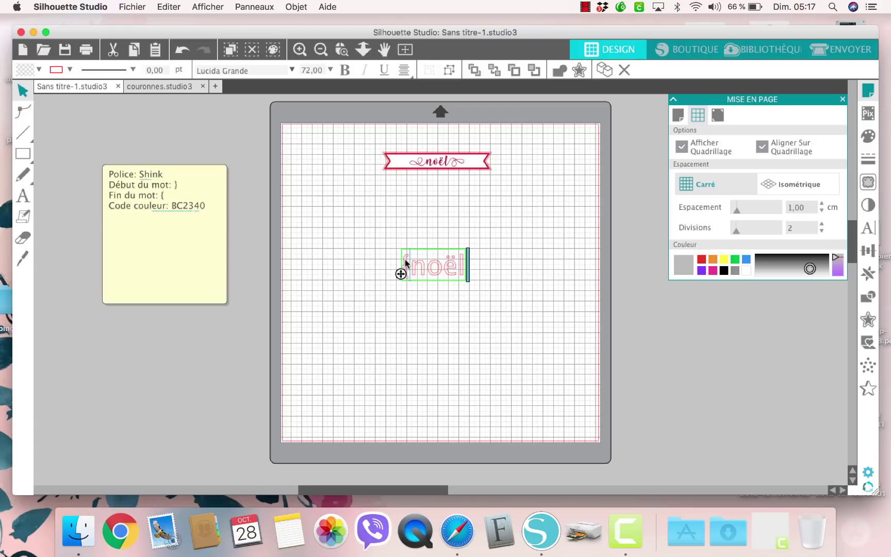
{"action": "key", "text": "Right"}
{"action": "key", "text": "Right"}
{"action": "key", "text": "Right"}
{"action": "key", "text": "Right"}
{"action": "type", "text": "}"}
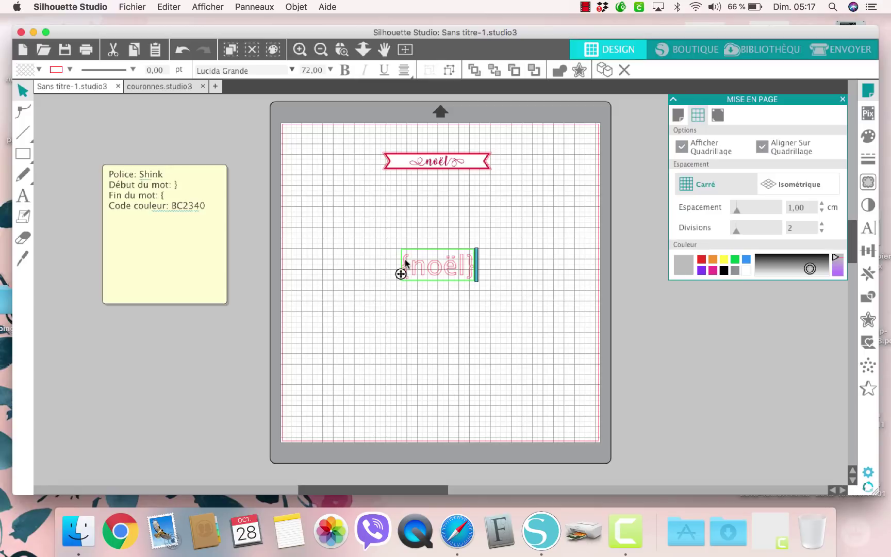
{"action": "left_click", "coordinate": [451, 212]}
Set the font of the {noël} text to shink.
{"action": "left_click", "coordinate": [441, 265]}
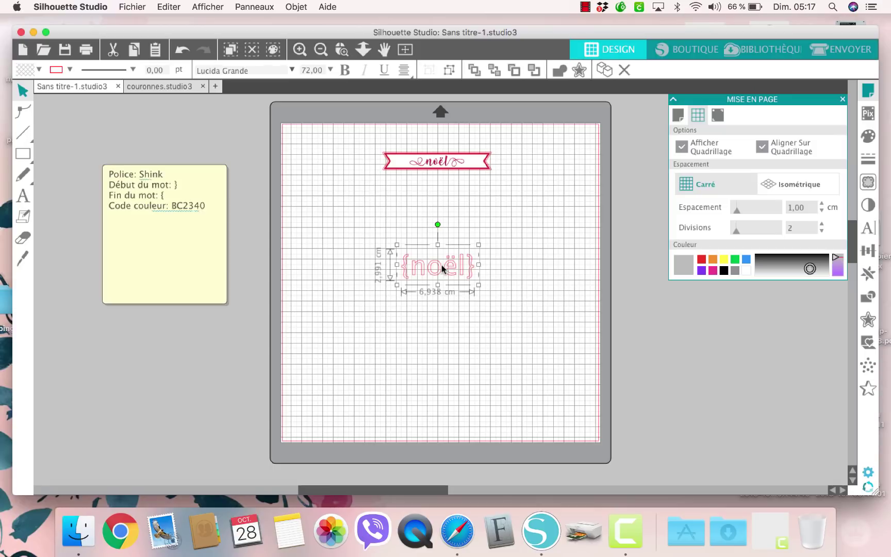
{"action": "left_click_drag", "start_coordinate": [249, 70], "coordinate": [181, 70]}
{"action": "type", "text": "shink"}
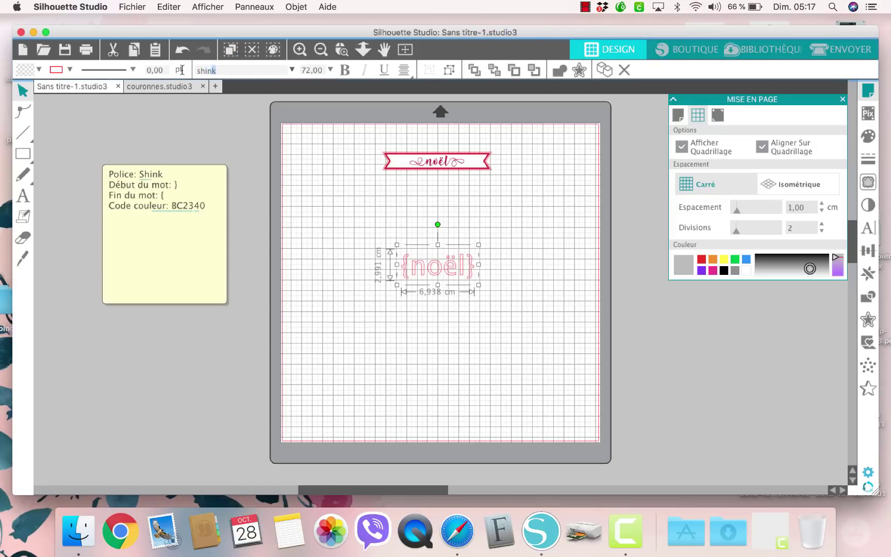
{"action": "key", "text": "Return"}
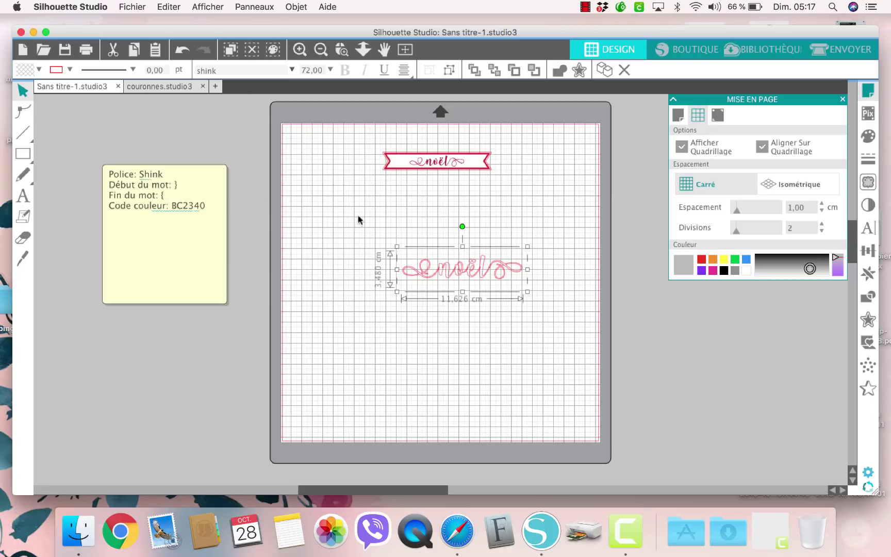
Weld the letters of the noël text and make the welded shapes a compound path.
{"action": "right_click", "coordinate": [450, 264]}
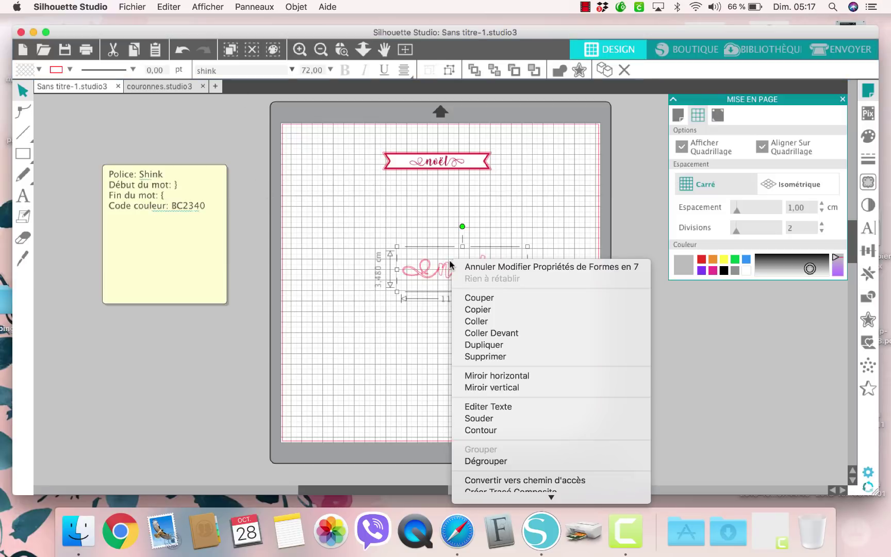
{"action": "left_click", "coordinate": [461, 419]}
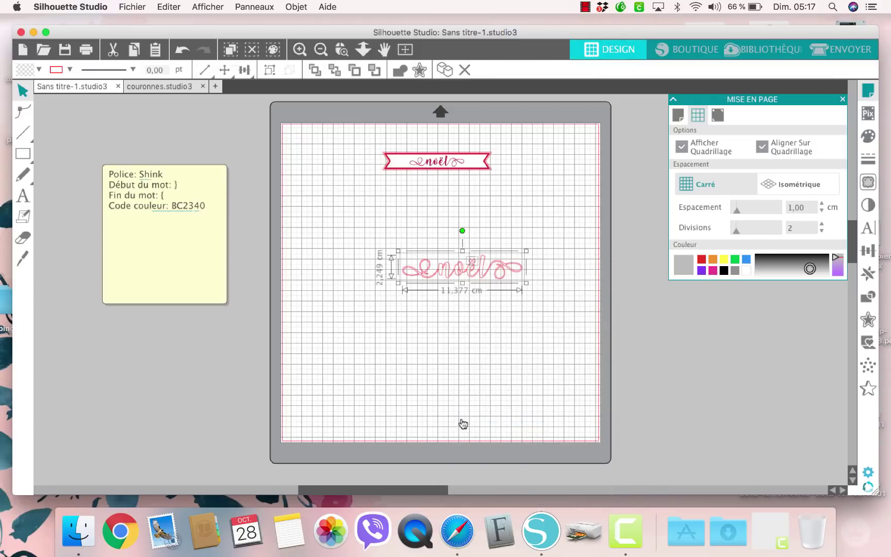
{"action": "right_click", "coordinate": [494, 273]}
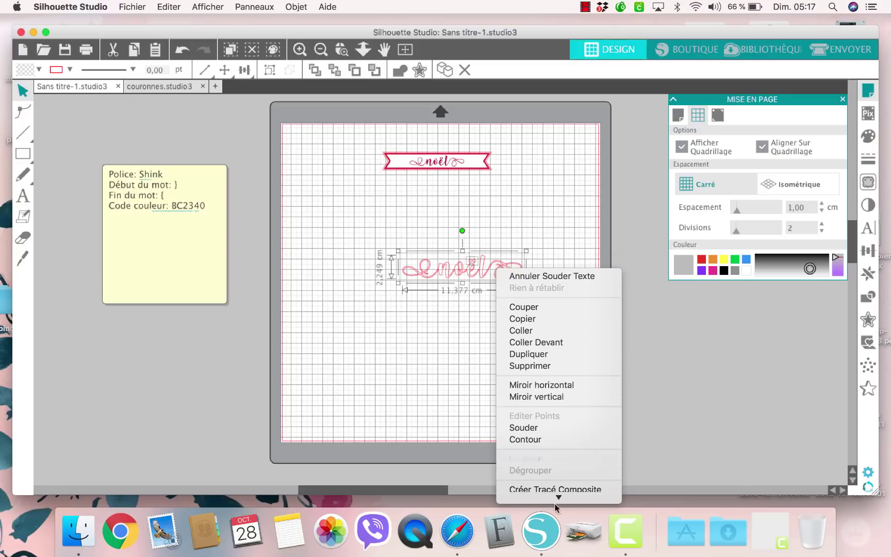
{"action": "mouse_move", "coordinate": [556, 503]}
{"action": "left_click", "coordinate": [566, 430]}
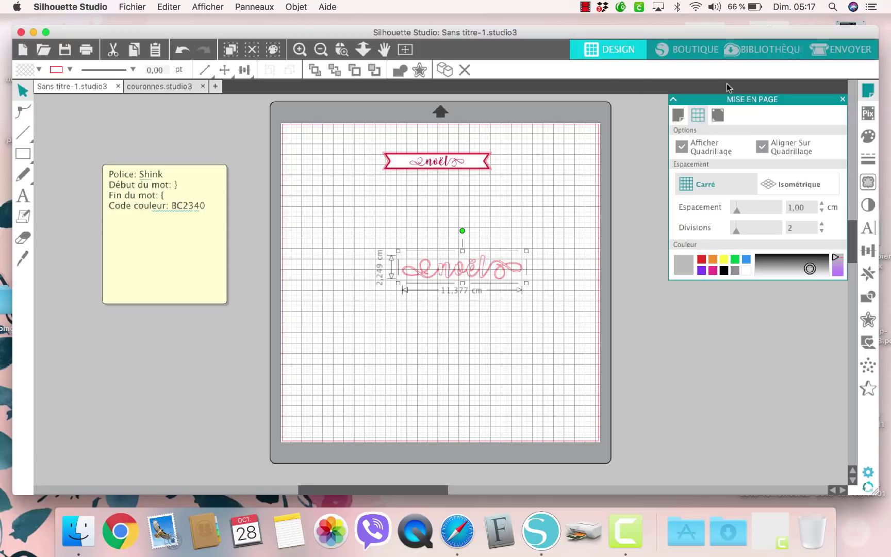
Fill the welded noël word with the colour code BC2340 in the advanced fill options.
{"action": "left_click", "coordinate": [869, 136]}
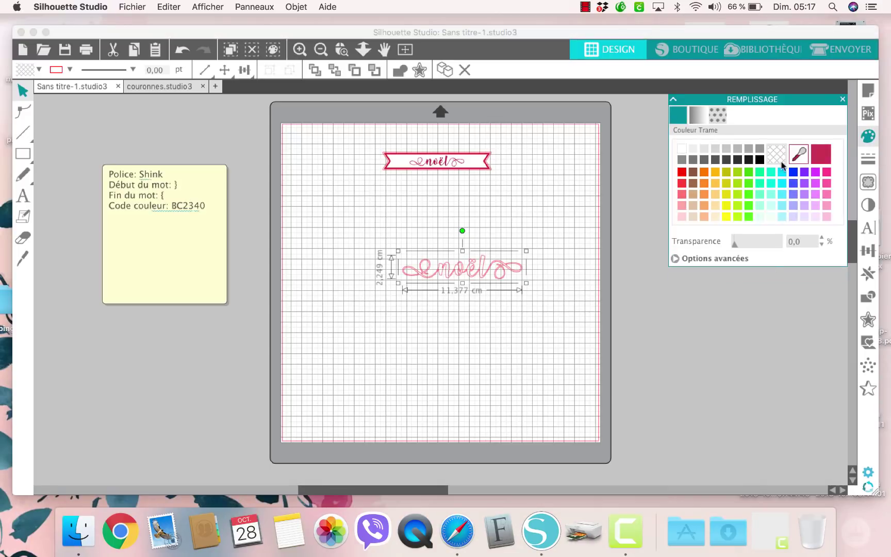
{"action": "left_click", "coordinate": [675, 259]}
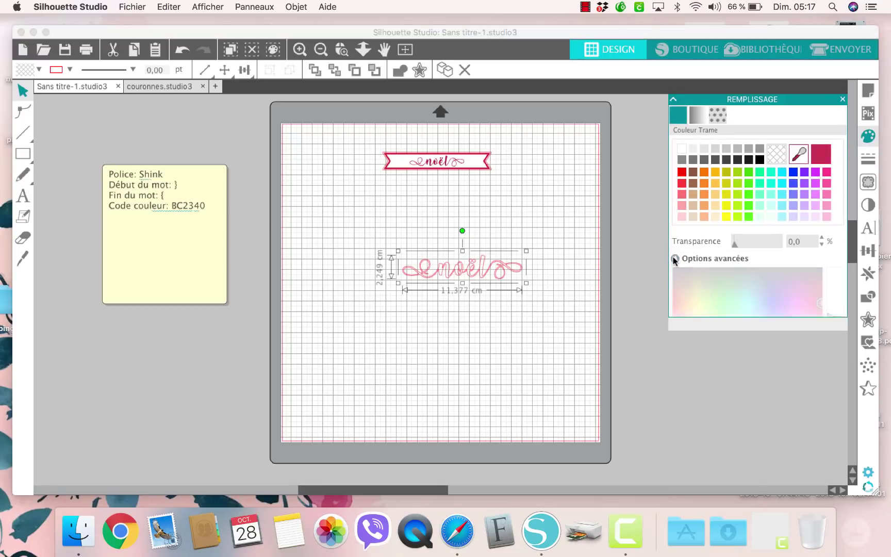
{"action": "right_click", "coordinate": [781, 353]}
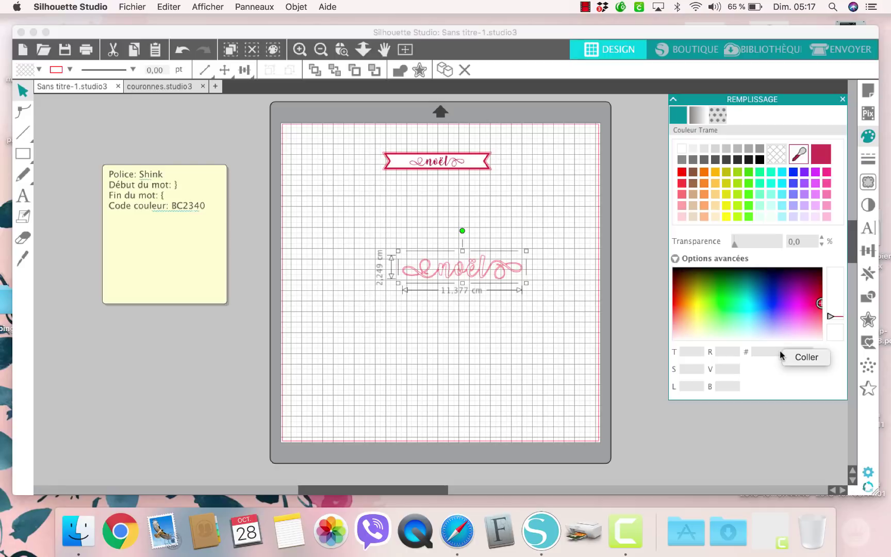
{"action": "left_click", "coordinate": [761, 351]}
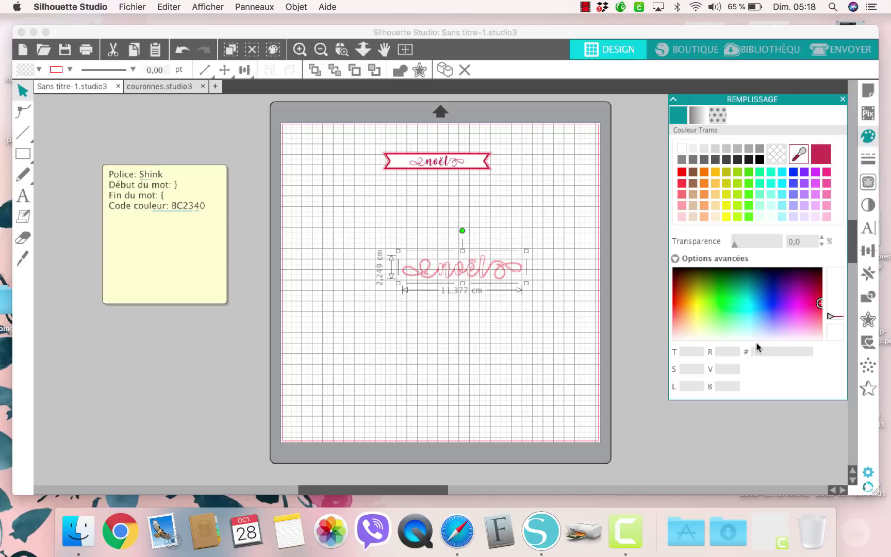
{"action": "type", "text": "C2340"}
{"action": "key", "text": "Return"}
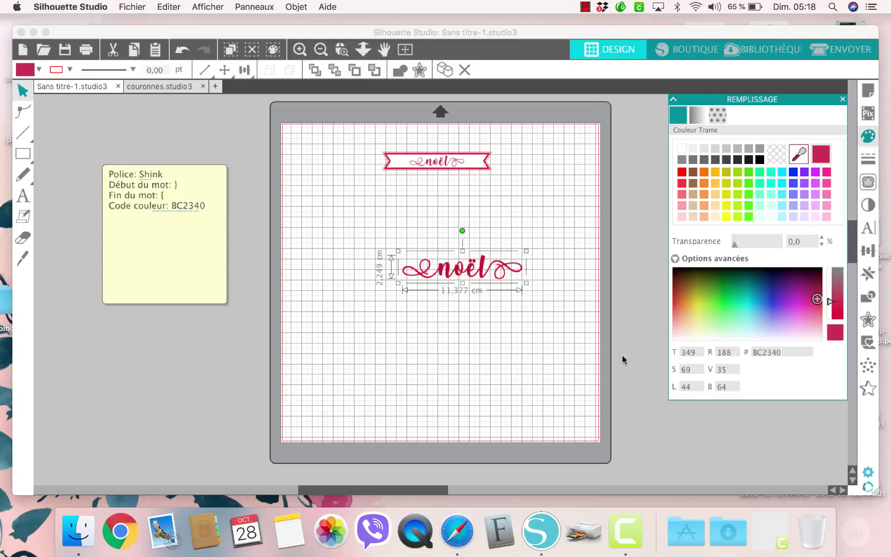
{"action": "left_click", "coordinate": [69, 71]}
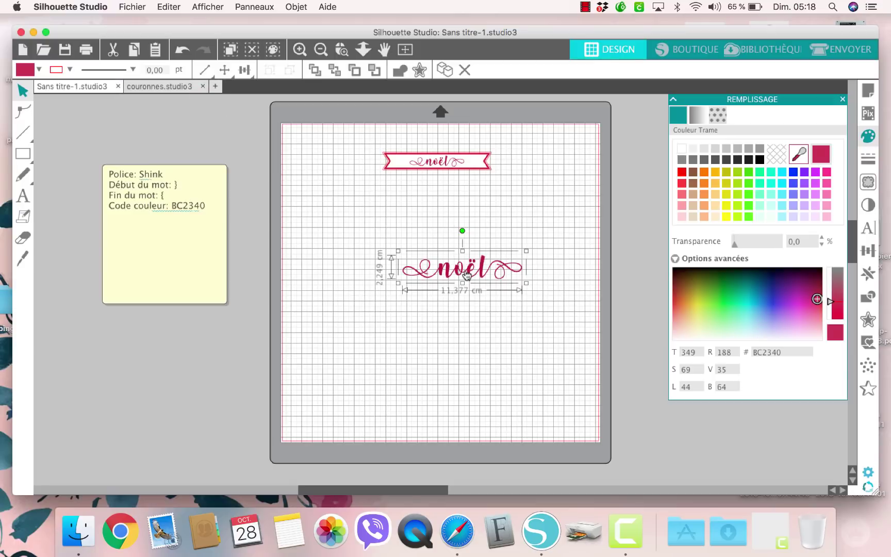
Draw a rectangle 20 cm wide and 3 cm high below the finished banner and move the noël word clear beneath it.
{"action": "left_click_drag", "start_coordinate": [467, 275], "coordinate": [445, 259]}
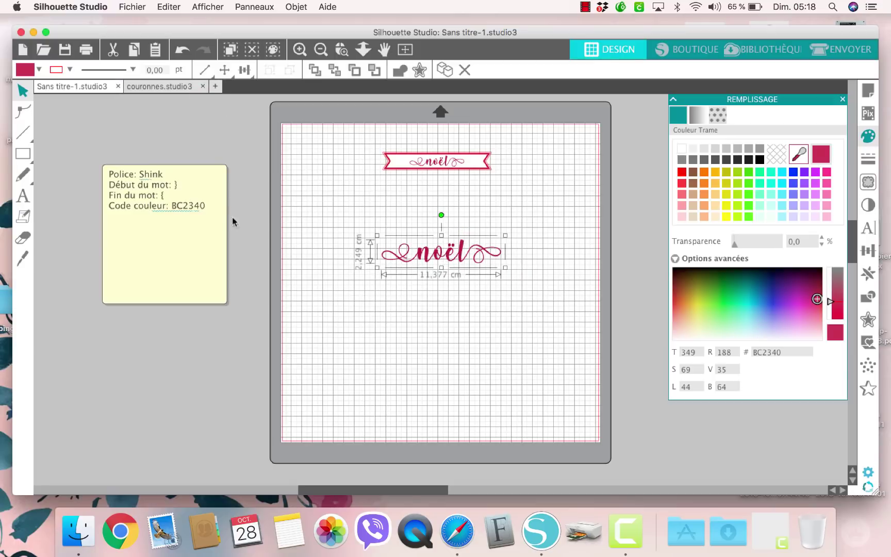
{"action": "left_click", "coordinate": [22, 153]}
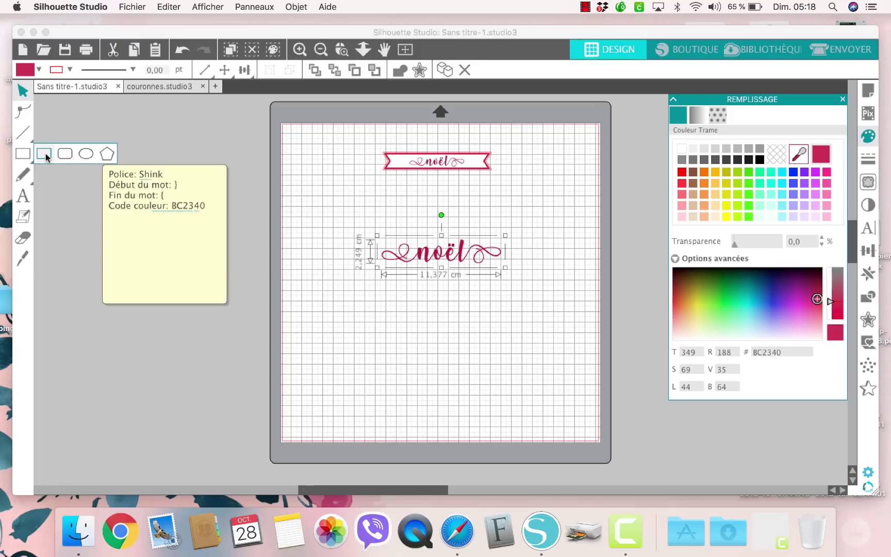
{"action": "left_click", "coordinate": [44, 153]}
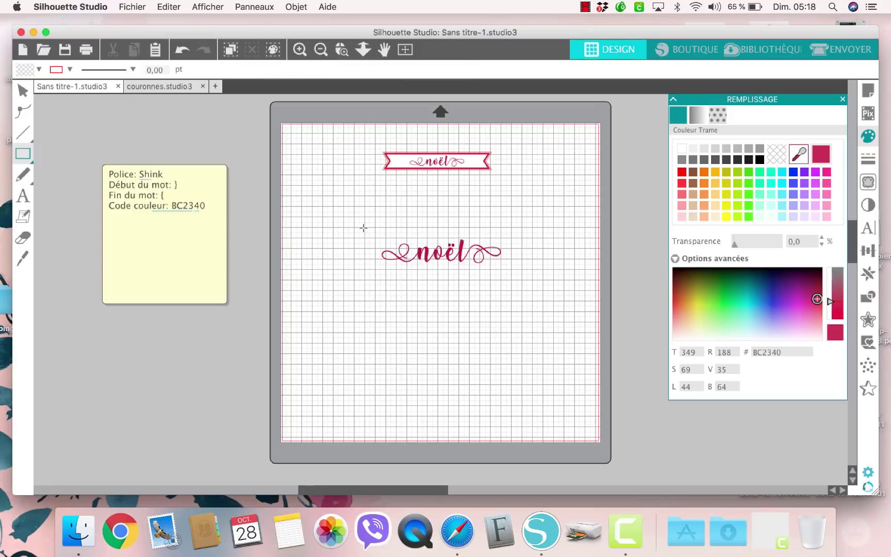
{"action": "left_click_drag", "start_coordinate": [364, 227], "coordinate": [575, 261]}
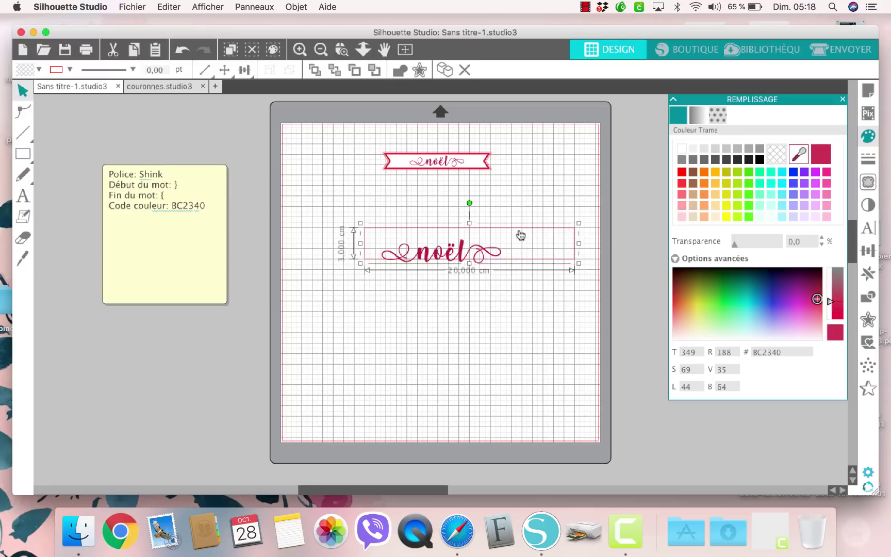
{"action": "left_click_drag", "start_coordinate": [447, 254], "coordinate": [383, 330]}
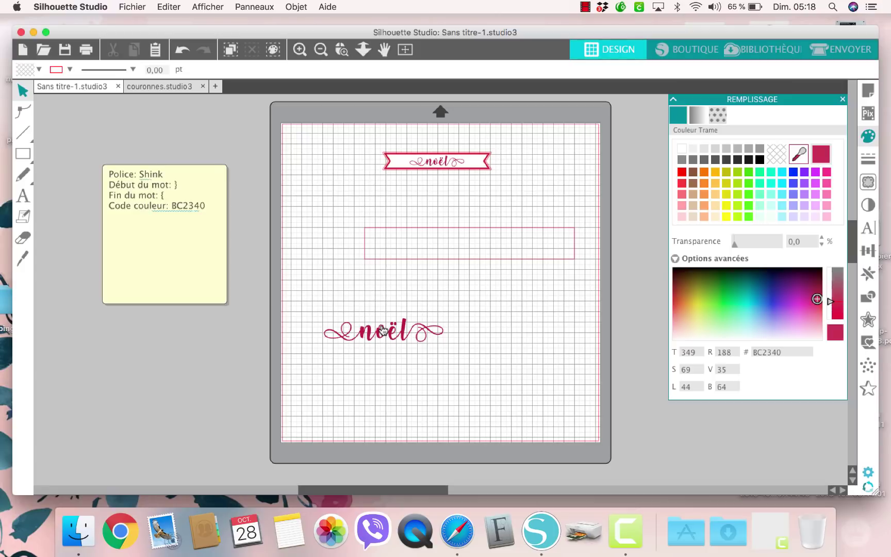
Edit the rectangle's points and add a new point midway along its left edge.
{"action": "key", "text": "z"}
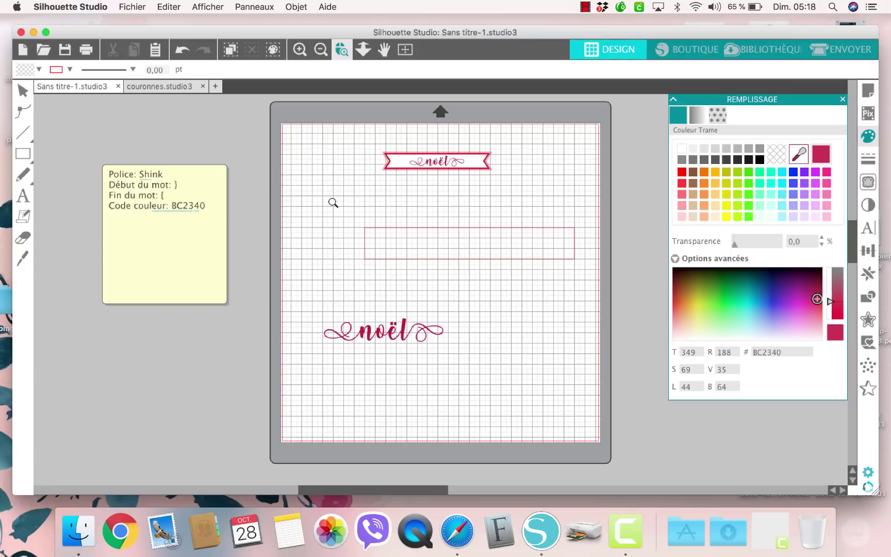
{"action": "left_click_drag", "start_coordinate": [332, 199], "coordinate": [652, 304]}
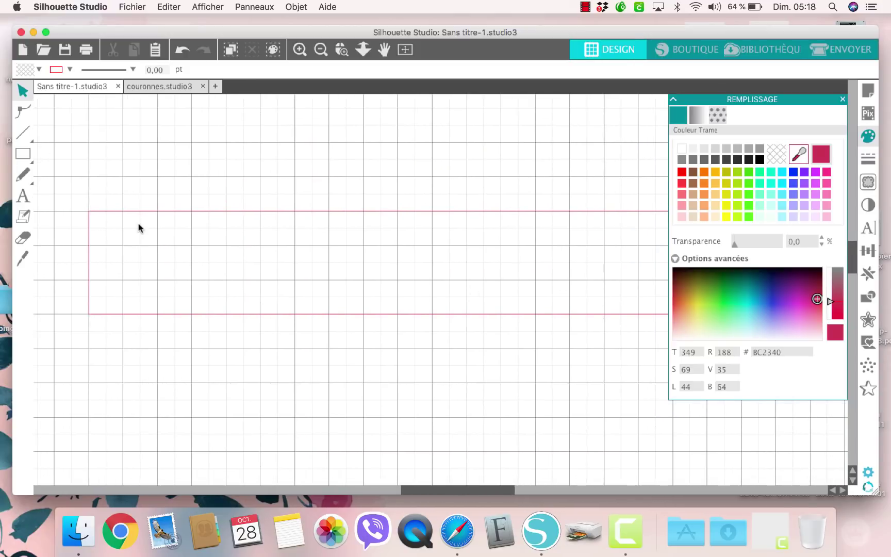
{"action": "double_click", "coordinate": [90, 266]}
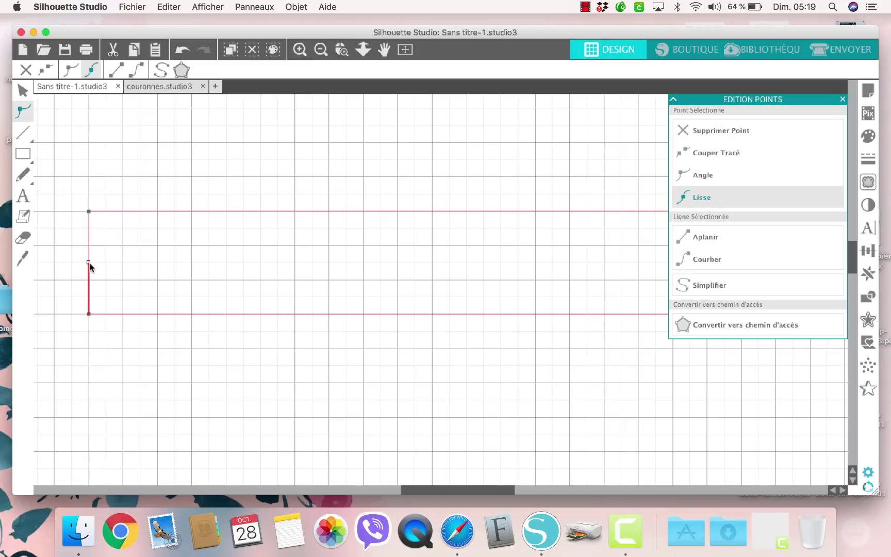
Shift the new left-edge point 1 cm inward to form the banner's pointed notch.
{"action": "key", "text": "Right"}
{"action": "key", "text": "Right"}
{"action": "key", "text": "Right"}
{"action": "key", "text": "Right"}
{"action": "key", "text": "Right"}
{"action": "key", "text": "Right"}
{"action": "key", "text": "Right"}
{"action": "key", "text": "Right"}
{"action": "key", "text": "Right"}
{"action": "key", "text": "Right"}
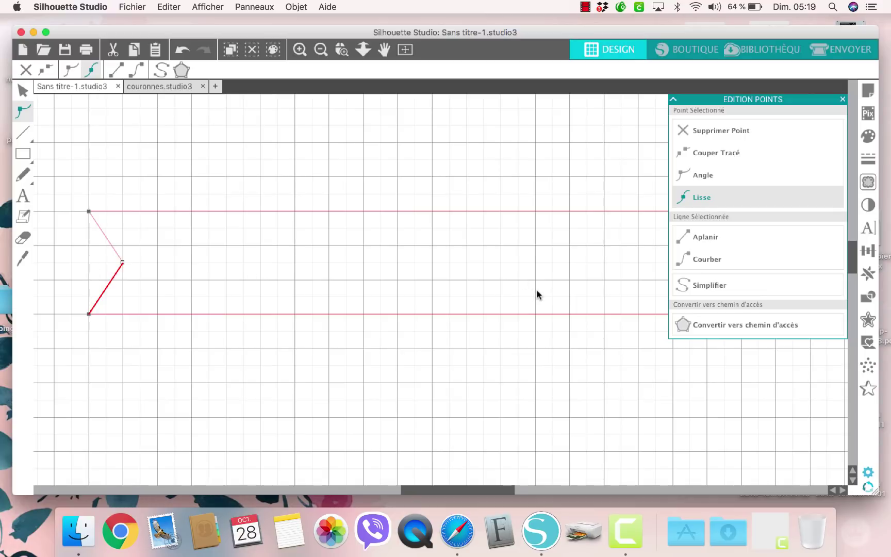
Add a point midway along the rectangle's right edge and shift it 1 cm inward to form the second notch.
{"action": "scroll", "coordinate": [536, 295], "scroll_direction": "right", "scroll_amount": 10}
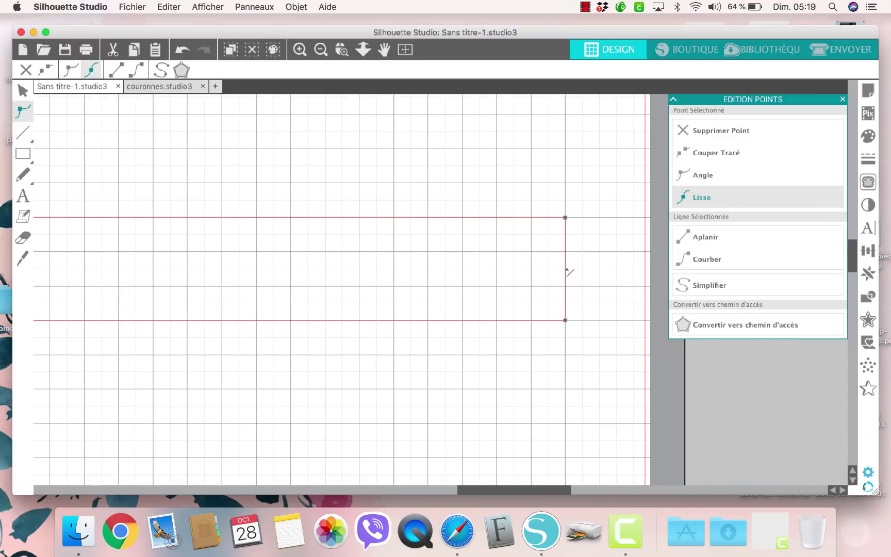
{"action": "left_click", "coordinate": [565, 269]}
{"action": "key", "text": "Left"}
{"action": "key", "text": "Left"}
{"action": "key", "text": "Left"}
{"action": "key", "text": "Left"}
{"action": "key", "text": "Left"}
{"action": "key", "text": "Left"}
{"action": "key", "text": "Left"}
{"action": "key", "text": "Left"}
{"action": "key", "text": "Left"}
{"action": "key", "text": "Left"}
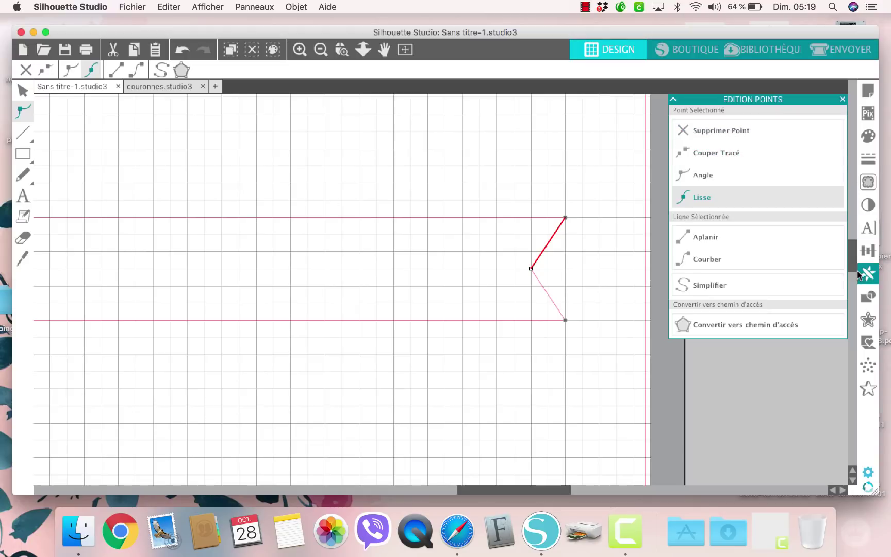
Create a 0.2 cm internal offset with sharp corners inside the notched banner and fill it with white.
{"action": "left_click", "coordinate": [866, 321]}
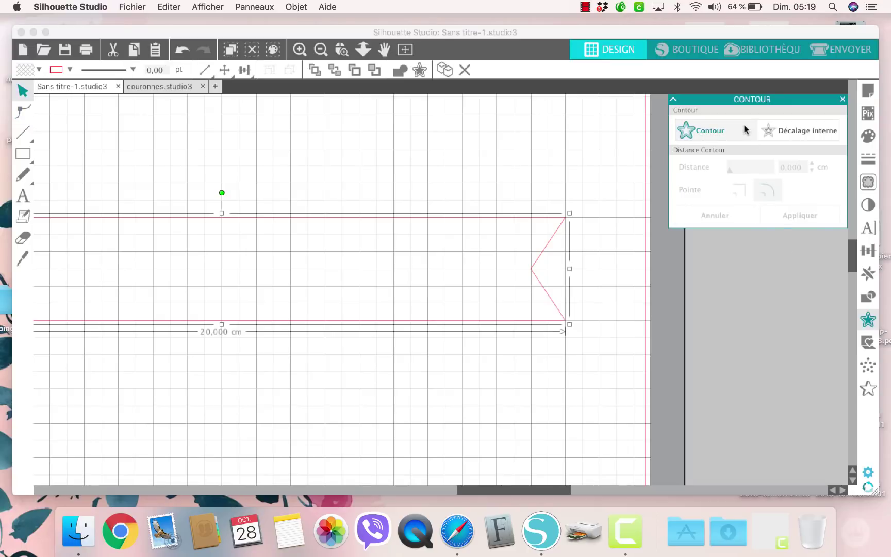
{"action": "left_click", "coordinate": [799, 133]}
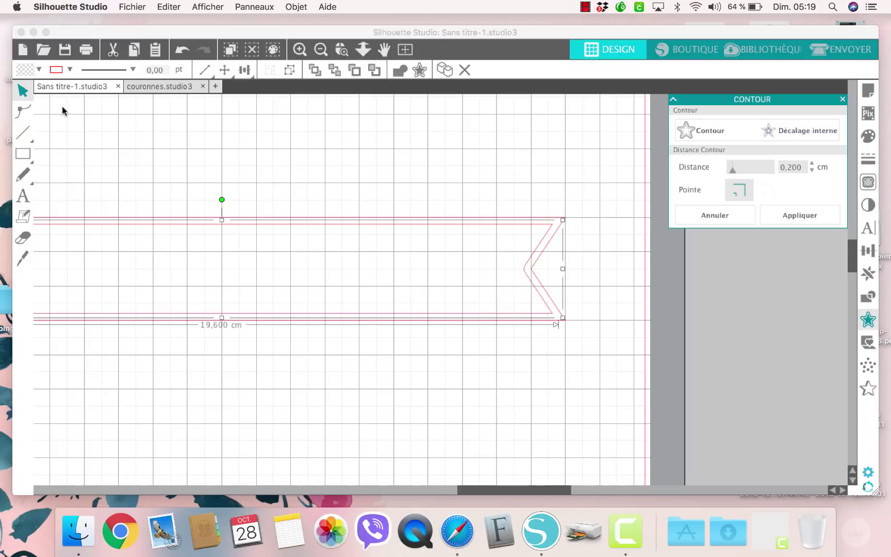
{"action": "left_click", "coordinate": [39, 70]}
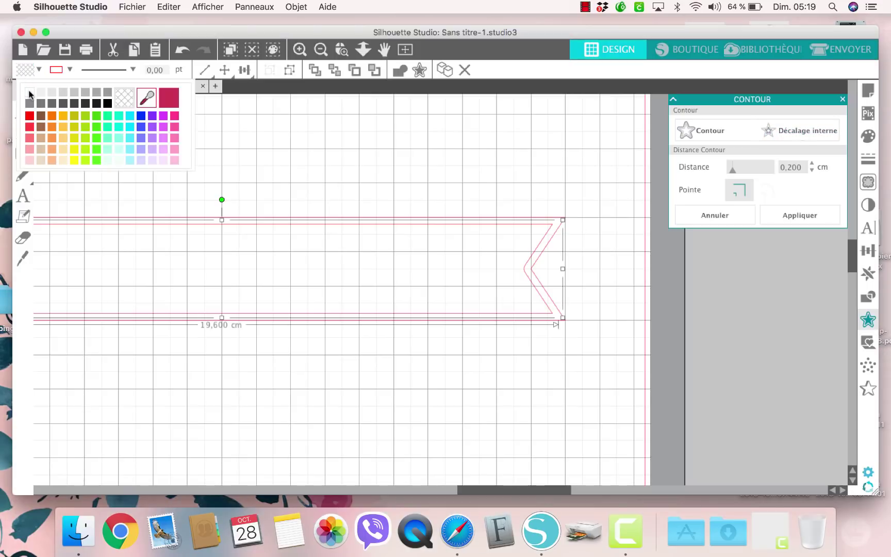
{"action": "left_click", "coordinate": [30, 93]}
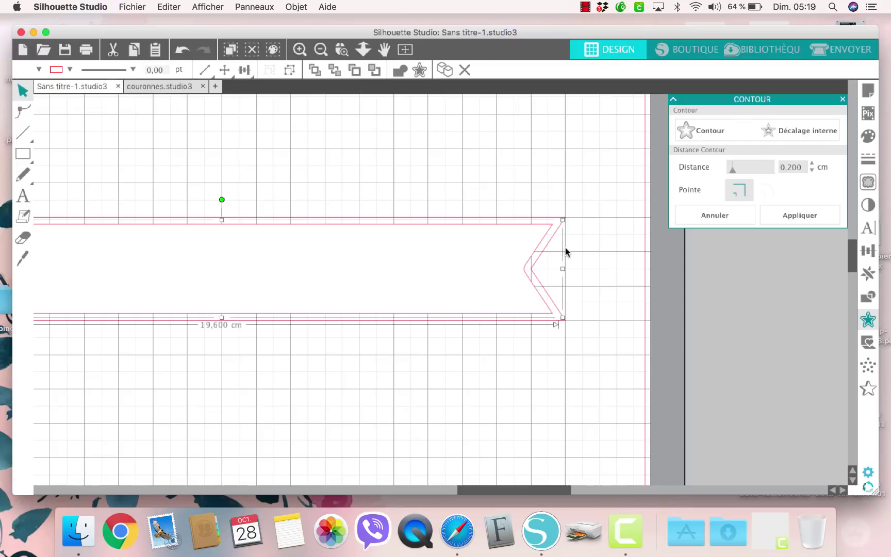
{"action": "left_click", "coordinate": [575, 236]}
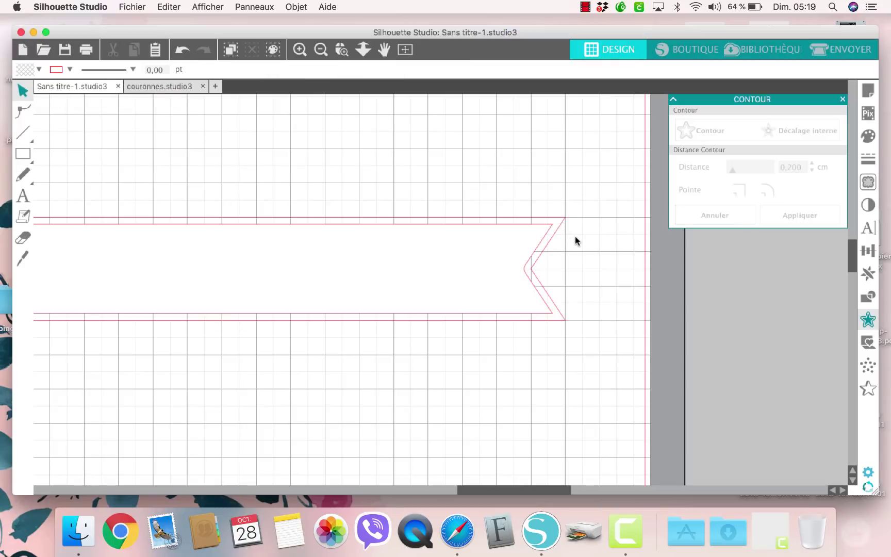
Fill the outer banner shape with the noël word's dark red and add a 0.2 cm outer contour with rounded corners.
{"action": "left_click", "coordinate": [563, 223]}
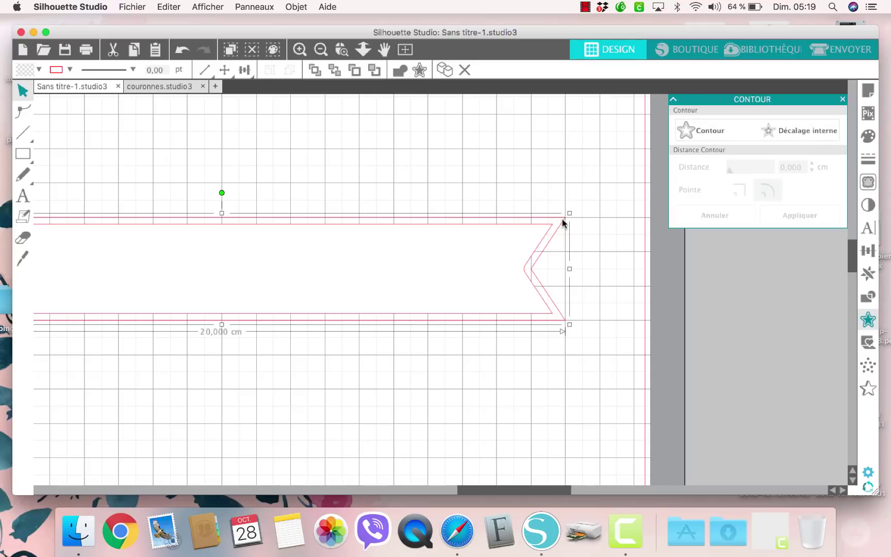
{"action": "left_click", "coordinate": [38, 70]}
{"action": "left_click", "coordinate": [172, 102]}
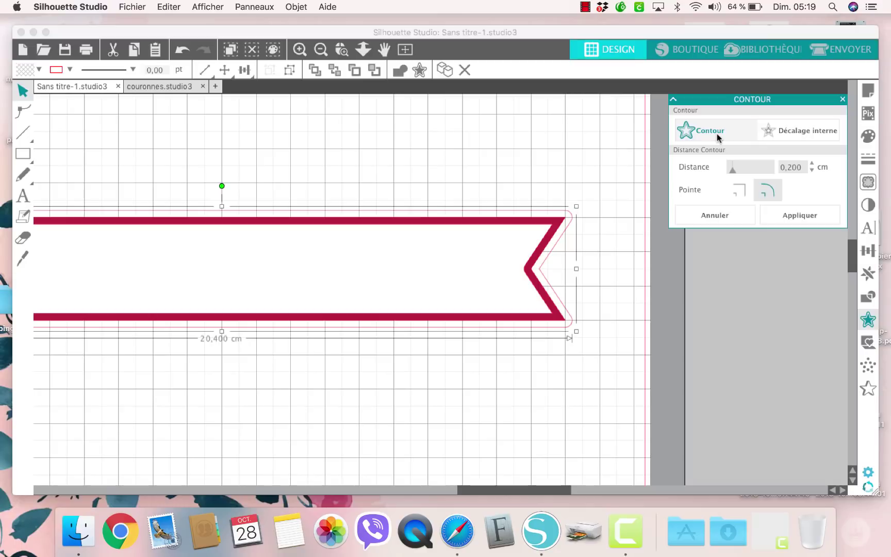
{"action": "left_click", "coordinate": [556, 221]}
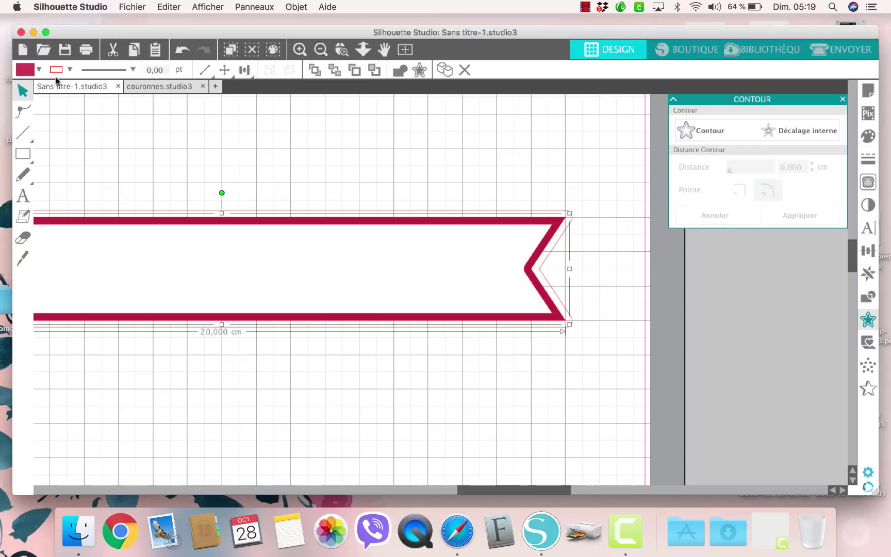
{"action": "left_click", "coordinate": [71, 72]}
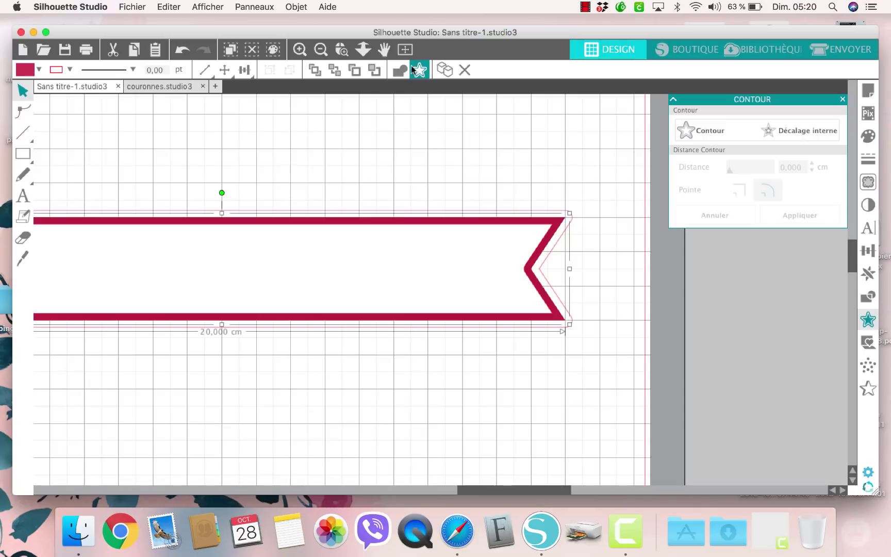
Select the banner, its white inner shape and its outer contour, and group them together.
{"action": "left_click", "coordinate": [406, 49]}
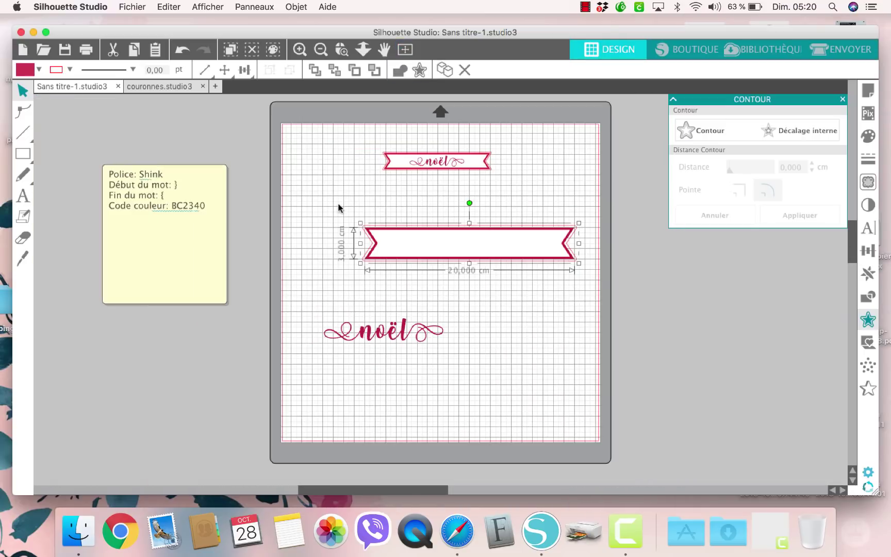
{"action": "left_click_drag", "start_coordinate": [330, 204], "coordinate": [504, 296]}
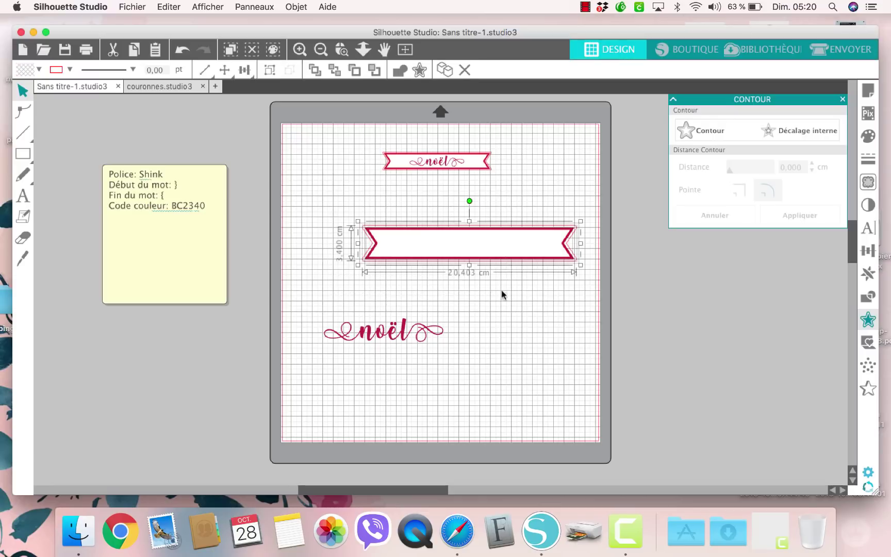
{"action": "right_click", "coordinate": [474, 252]}
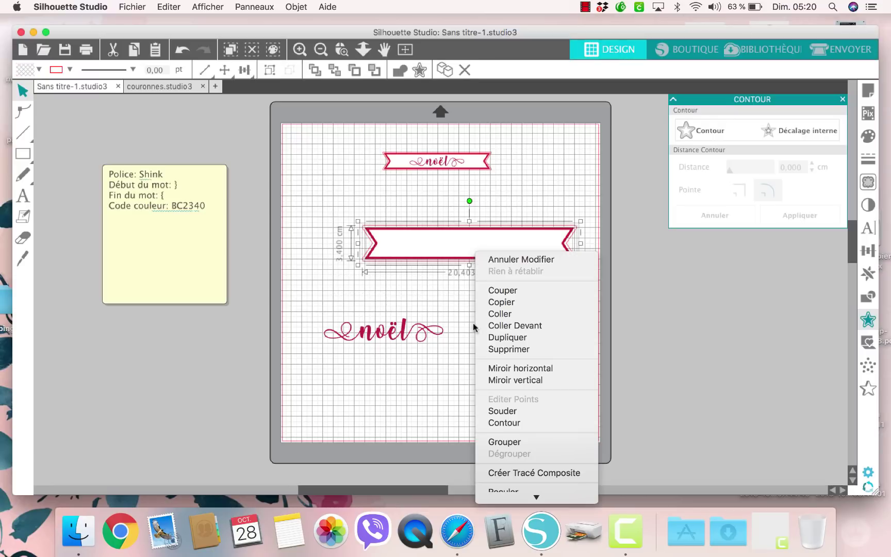
{"action": "left_click", "coordinate": [488, 442]}
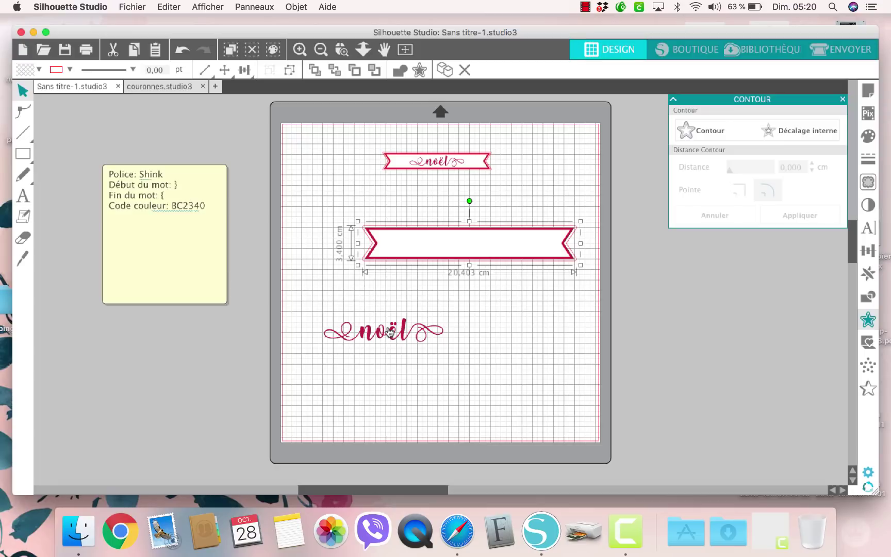
Bring the noël word to the front and move it onto the new banner.
{"action": "left_click_drag", "start_coordinate": [389, 332], "coordinate": [447, 323]}
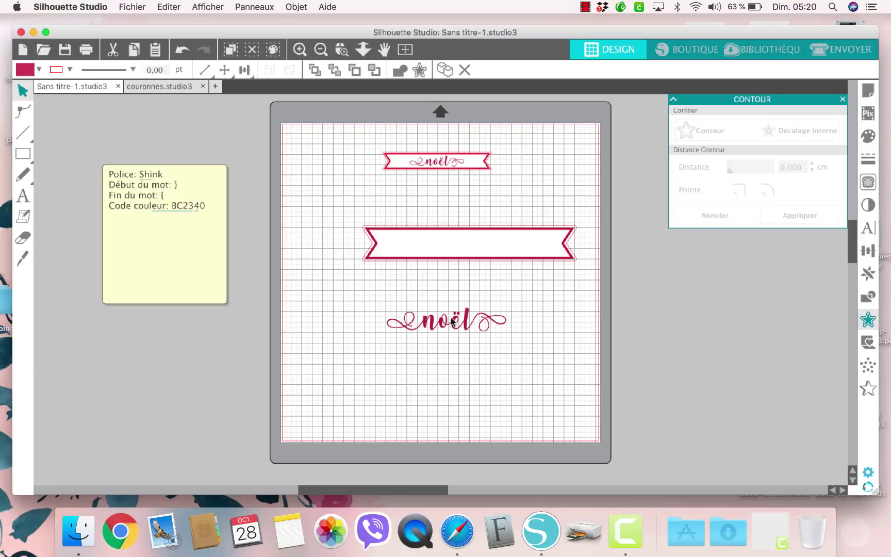
{"action": "left_click", "coordinate": [313, 71]}
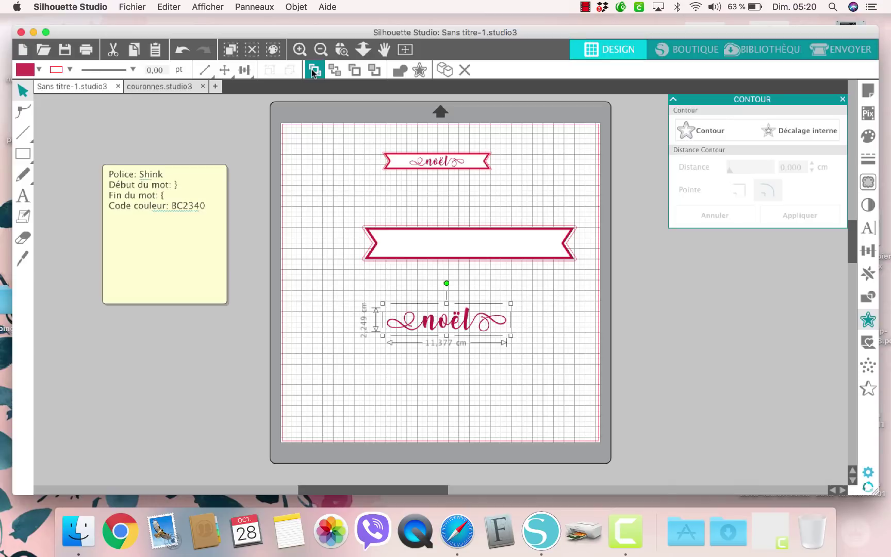
{"action": "left_click_drag", "start_coordinate": [467, 319], "coordinate": [489, 246]}
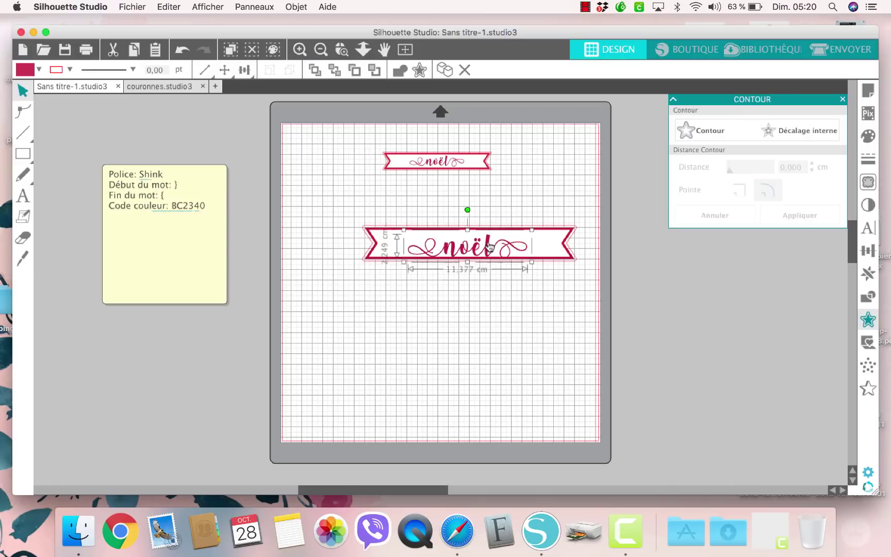
Centre the noël word and the banner on each other and group them.
{"action": "left_click", "coordinate": [352, 215]}
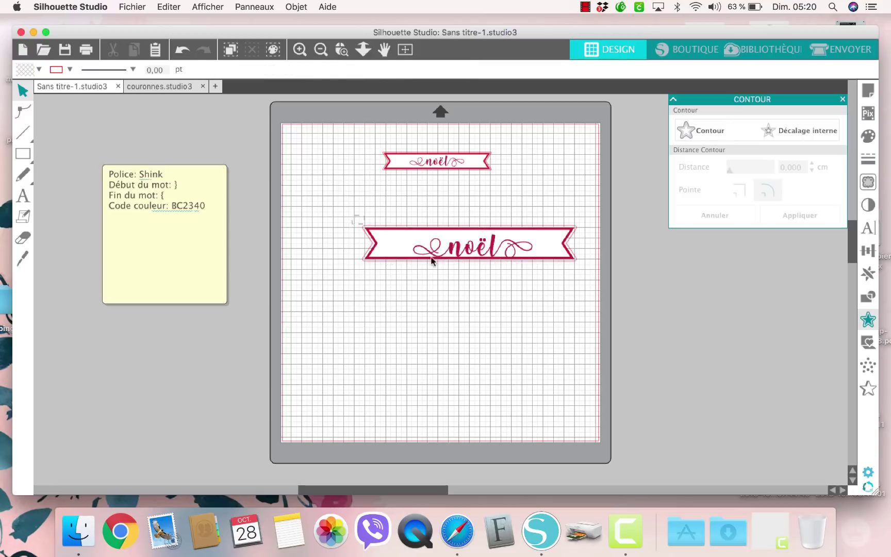
{"action": "left_click_drag", "start_coordinate": [433, 261], "coordinate": [618, 307]}
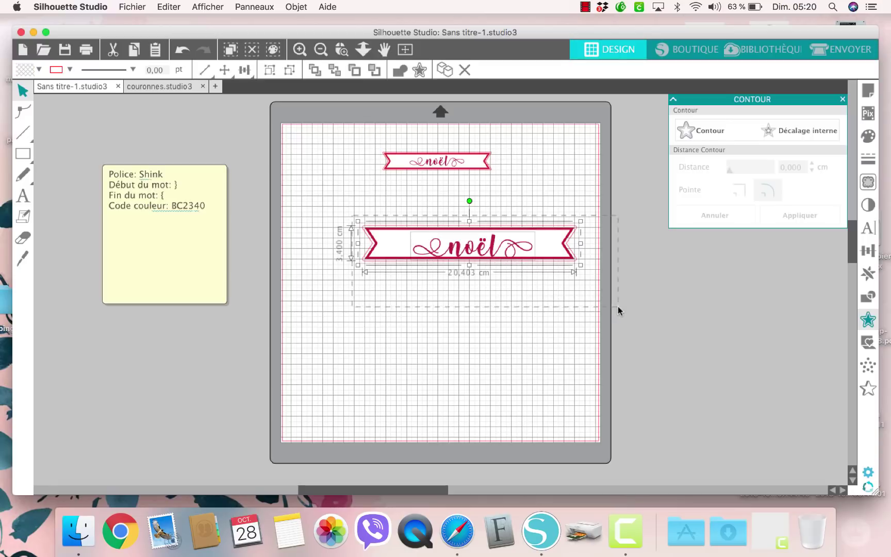
{"action": "left_click", "coordinate": [244, 70]}
{"action": "left_click", "coordinate": [244, 70]}
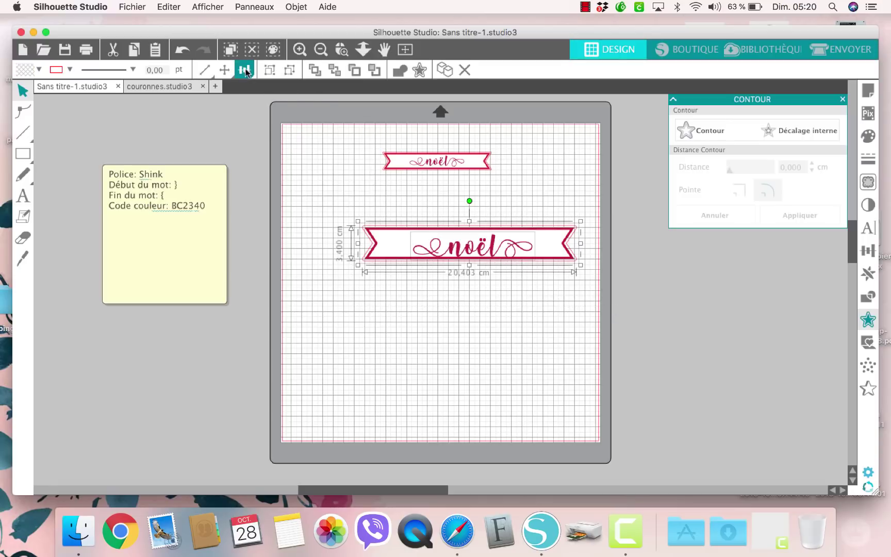
{"action": "left_click", "coordinate": [244, 70]}
{"action": "left_click", "coordinate": [265, 91]}
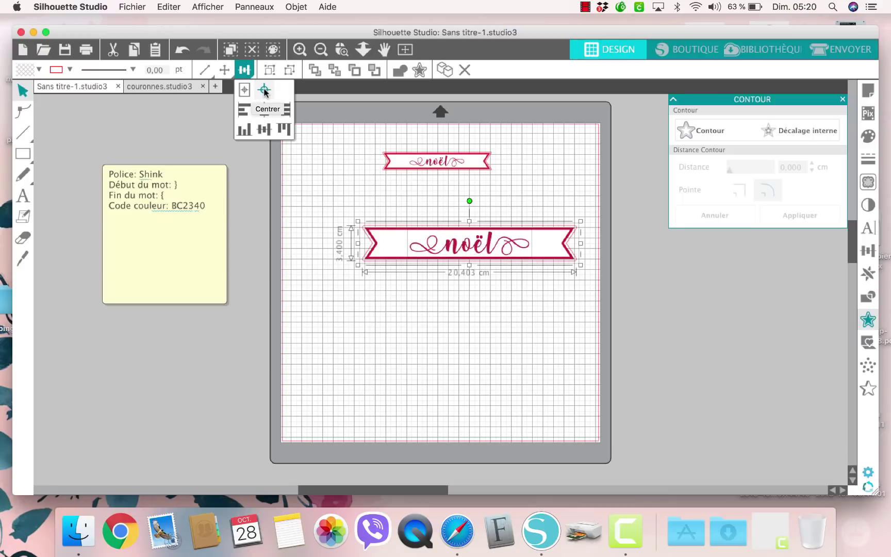
{"action": "right_click", "coordinate": [404, 219]}
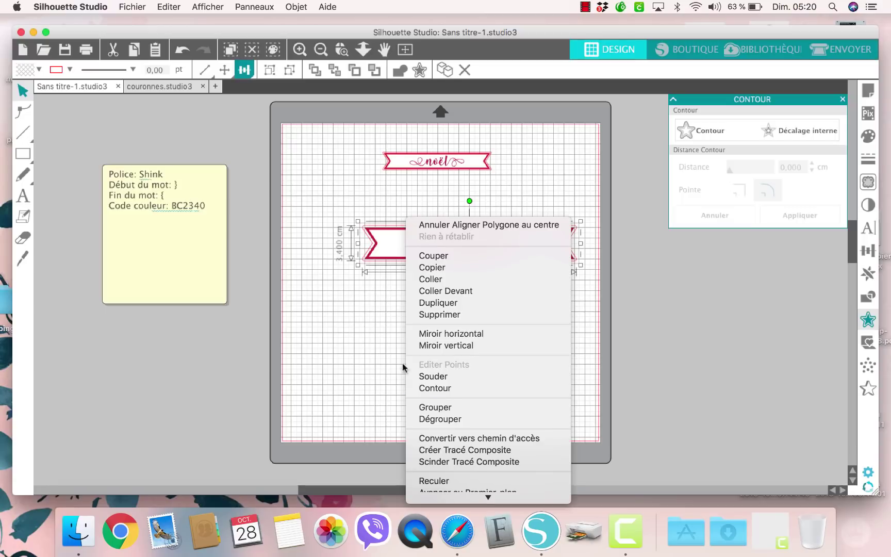
{"action": "left_click", "coordinate": [412, 408]}
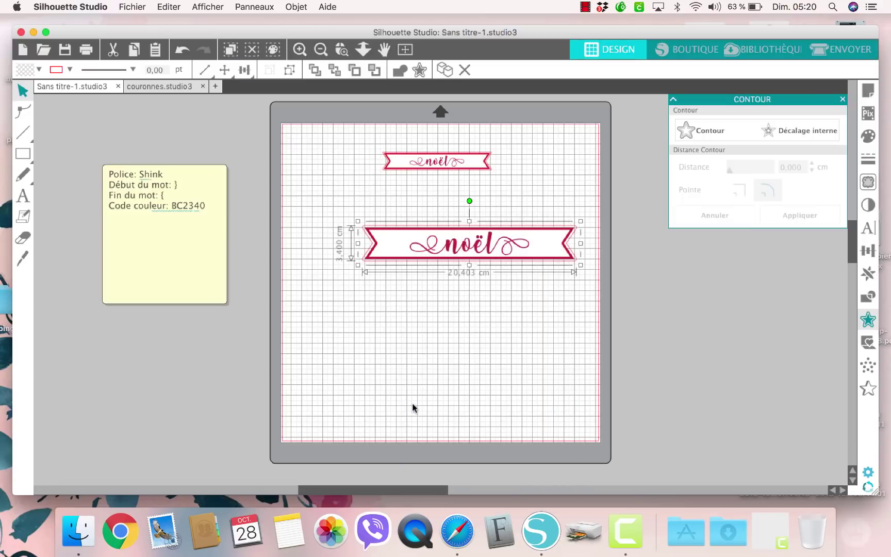
Scale the grouped banner down to about 12.3 cm wide and ungroup the noël word from the banner shapes.
{"action": "left_click_drag", "start_coordinate": [580, 266], "coordinate": [490, 276]}
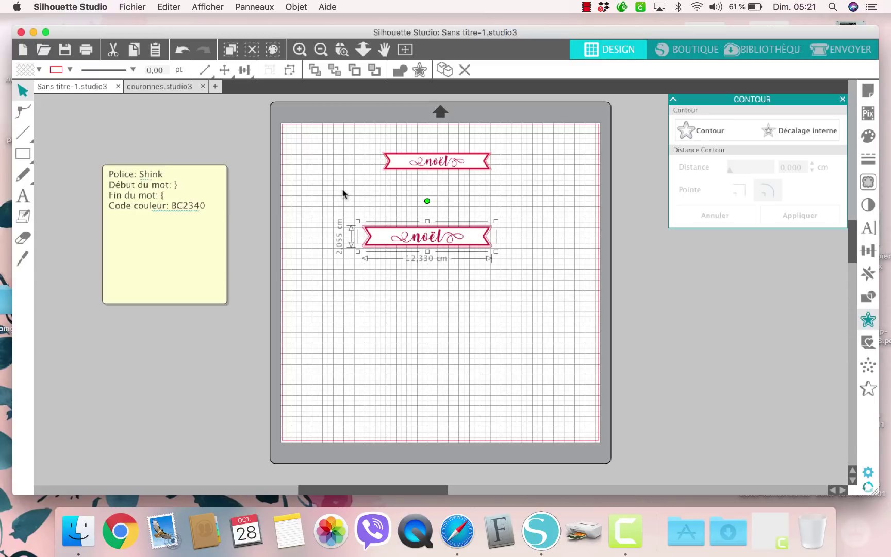
{"action": "key", "text": "z"}
{"action": "left_click_drag", "start_coordinate": [339, 198], "coordinate": [534, 303]}
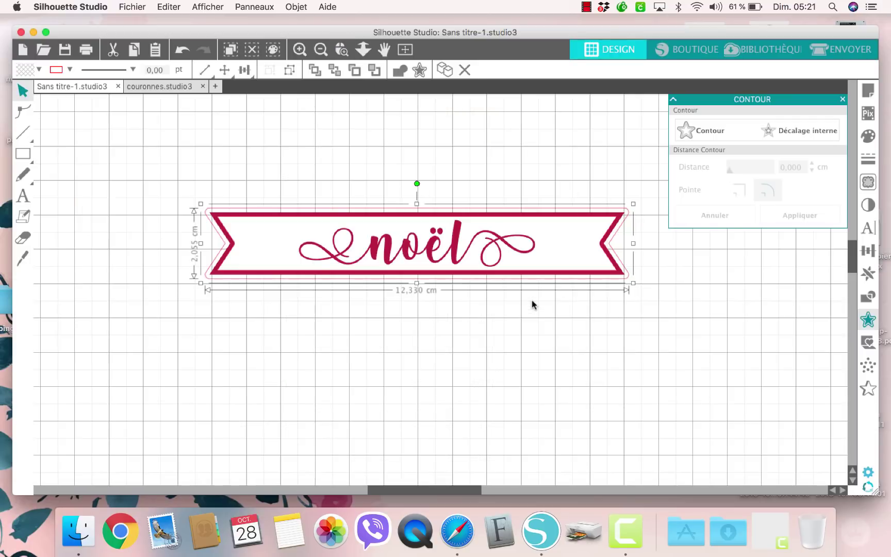
{"action": "right_click", "coordinate": [271, 221]}
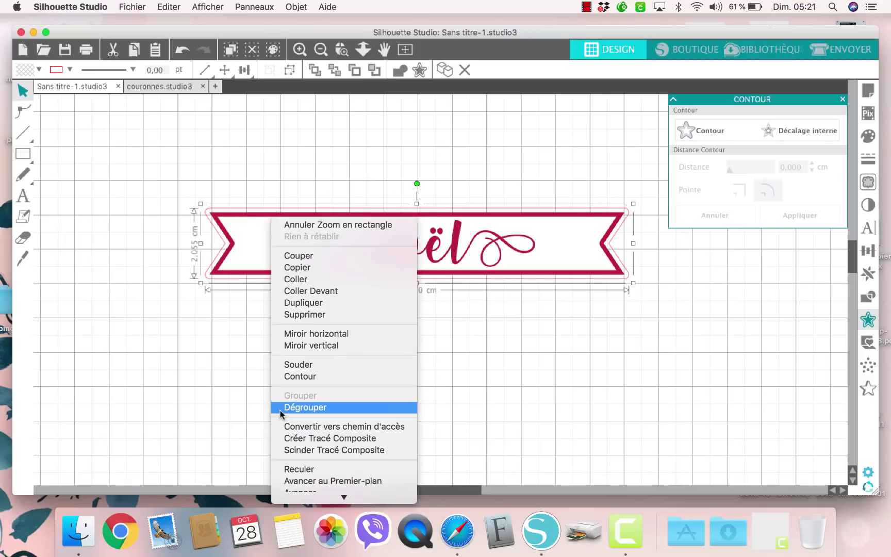
{"action": "left_click", "coordinate": [304, 407]}
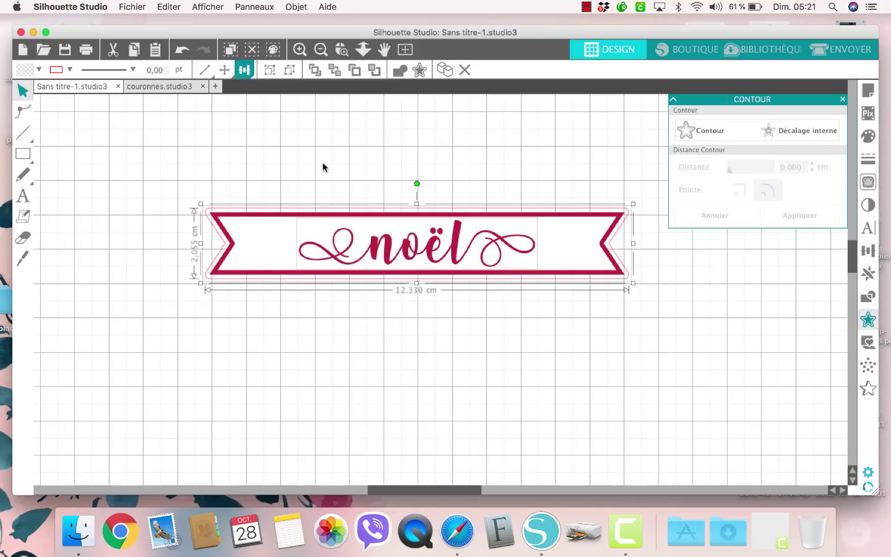
Set the line colour of the banner shapes, without the noël word, to black.
{"action": "left_click", "coordinate": [298, 191]}
{"action": "left_click", "coordinate": [282, 210]}
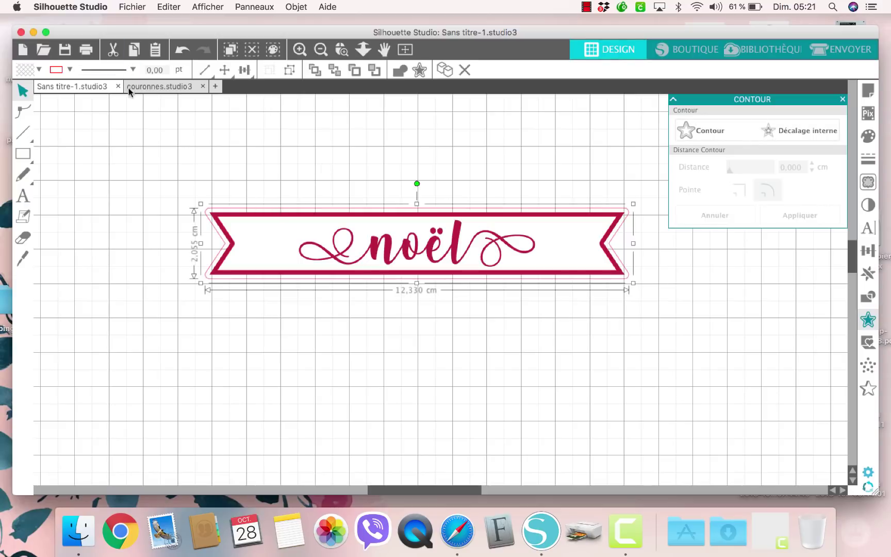
{"action": "left_click", "coordinate": [70, 69]}
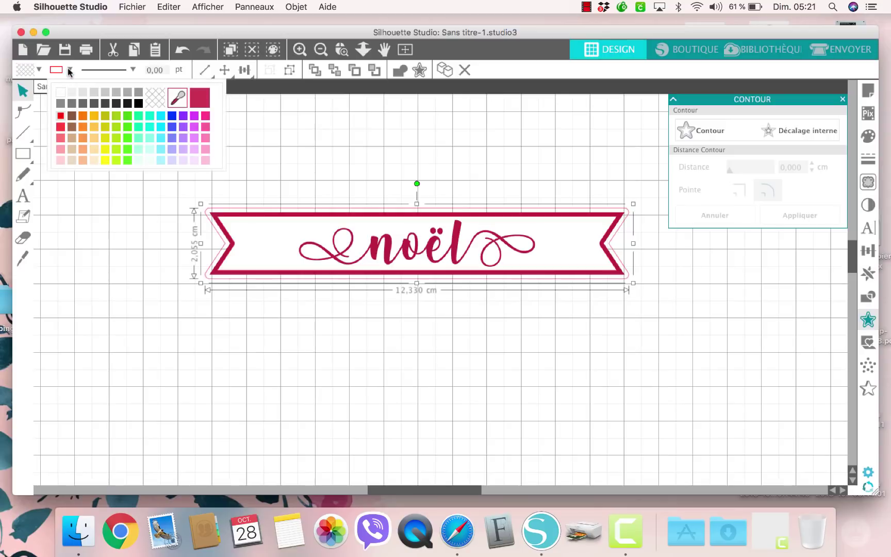
{"action": "left_click", "coordinate": [138, 104]}
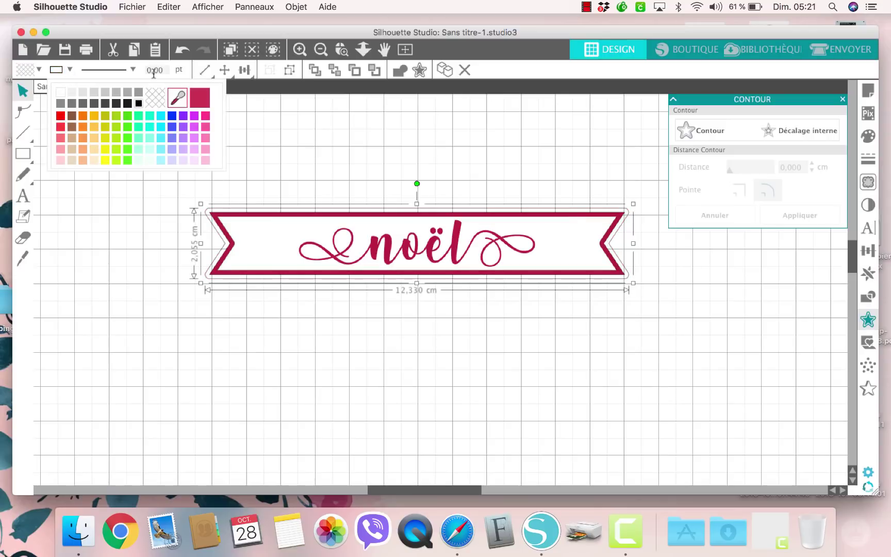
Try a line thickness of 1 pt on the banner shapes and undo it.
{"action": "left_click_drag", "start_coordinate": [165, 70], "coordinate": [134, 69]}
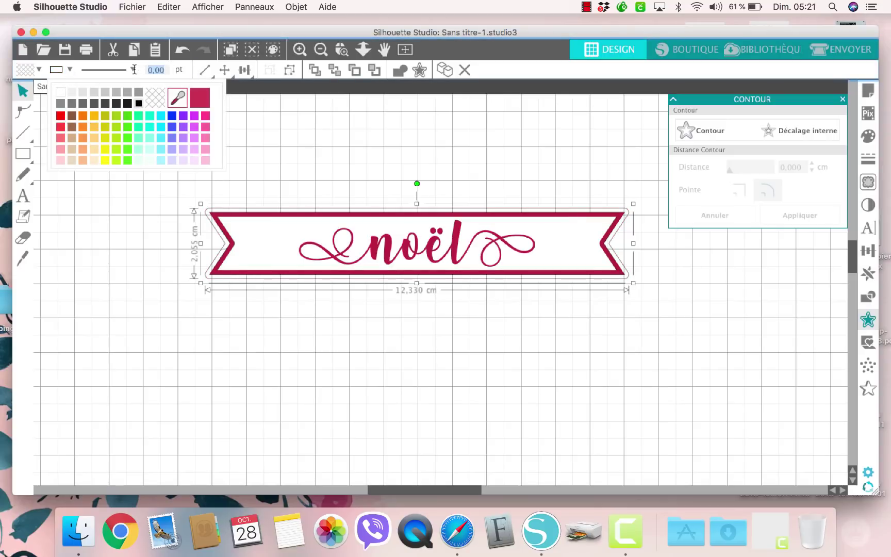
{"action": "type", "text": "1"}
{"action": "key", "text": "Return"}
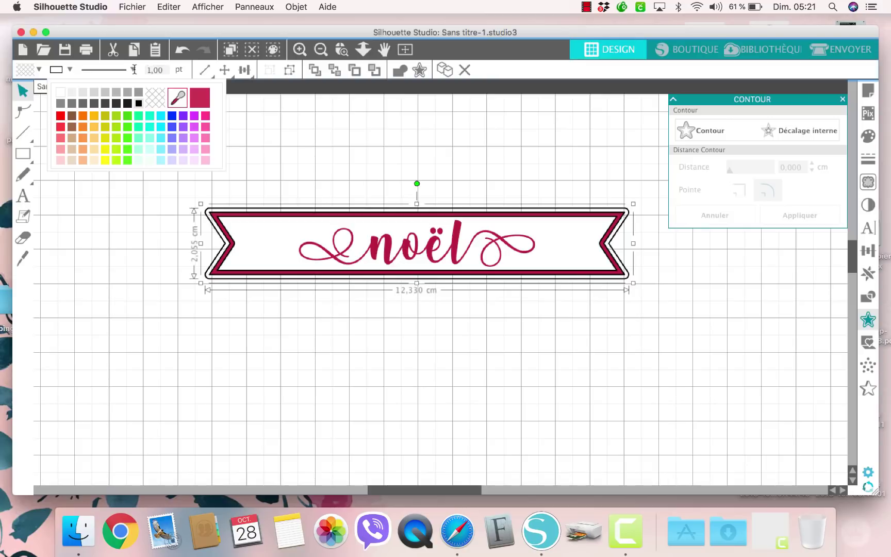
{"action": "key", "text": "super+z"}
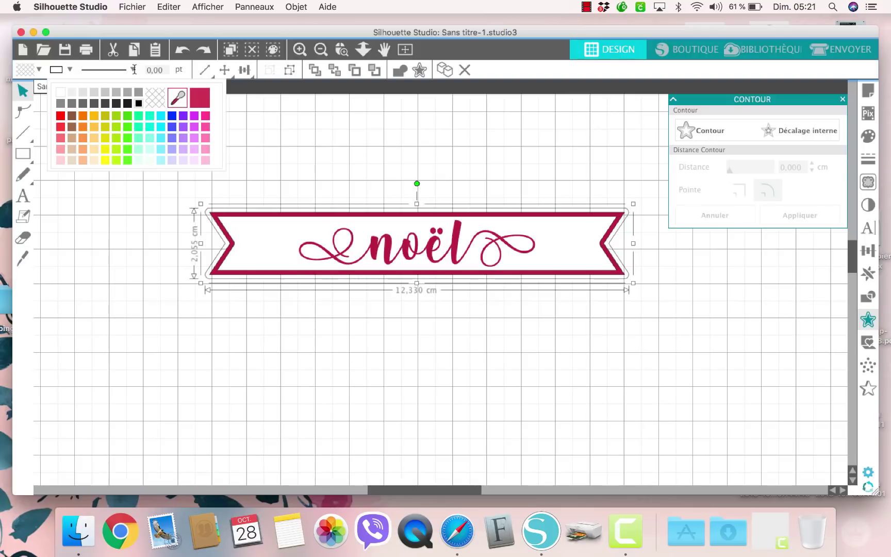
{"action": "left_click", "coordinate": [61, 115]}
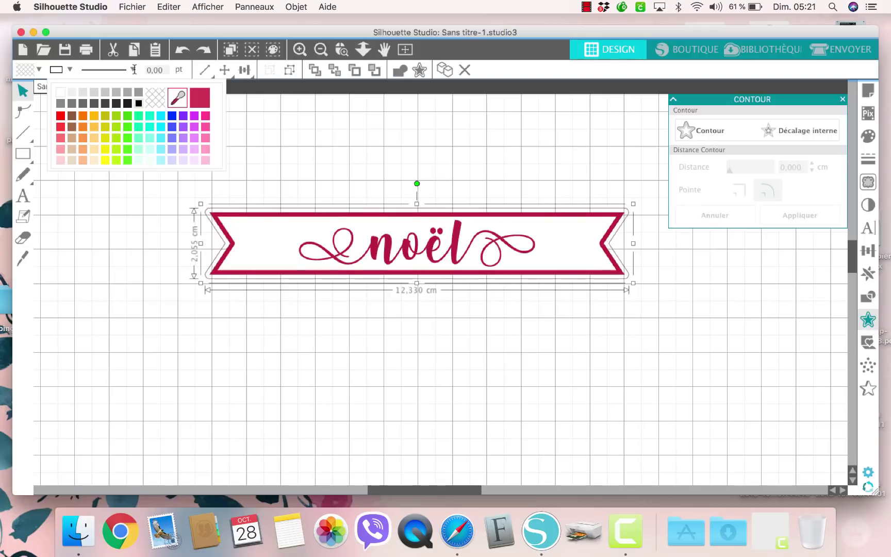
Ungroup the banner shapes so the outer contour is separate from the inner ribbon.
{"action": "left_click", "coordinate": [343, 319]}
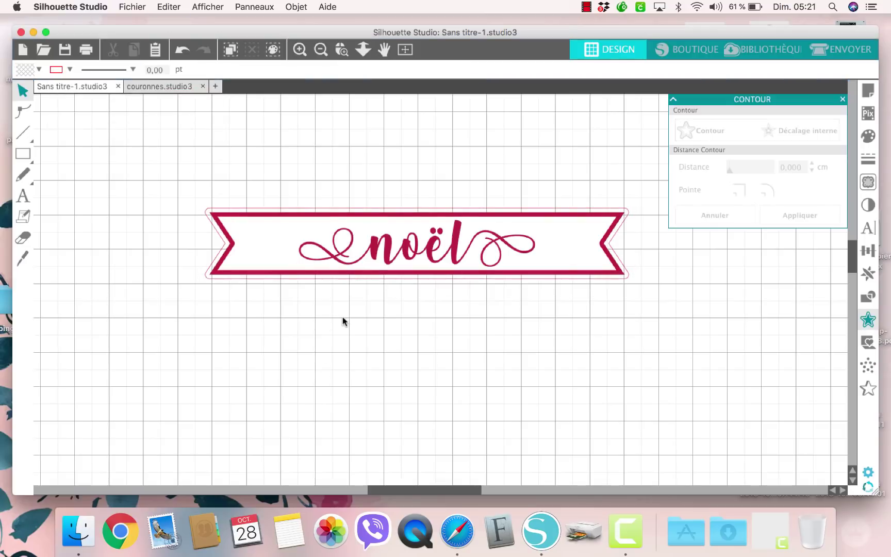
{"action": "left_click", "coordinate": [378, 225]}
{"action": "right_click", "coordinate": [378, 226]}
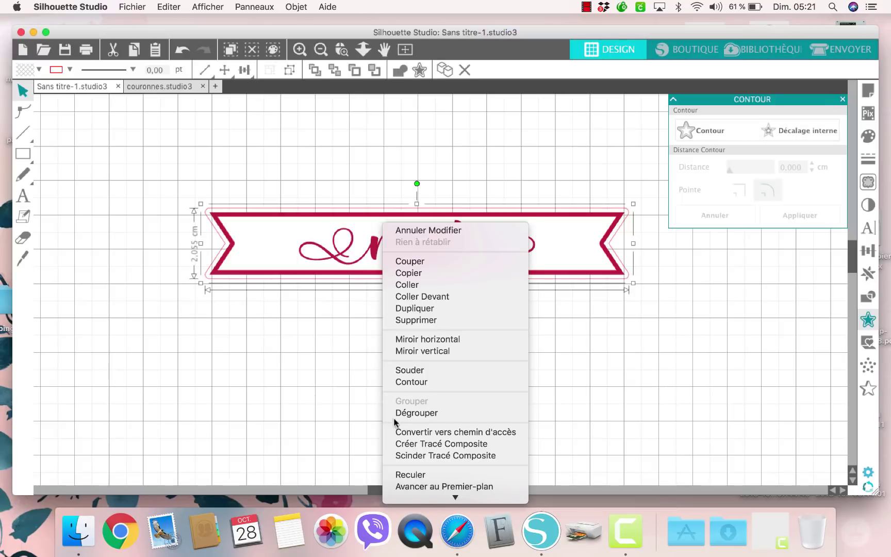
{"action": "left_click", "coordinate": [396, 413]}
{"action": "left_click", "coordinate": [420, 368]}
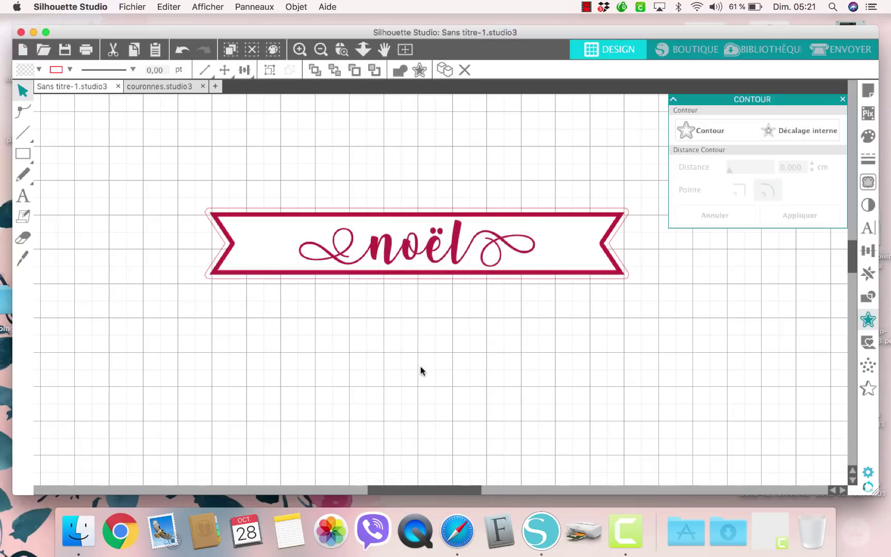
Give the outer contour of the ribbon banner a black line 1.5 pt thick.
{"action": "left_click", "coordinate": [210, 282]}
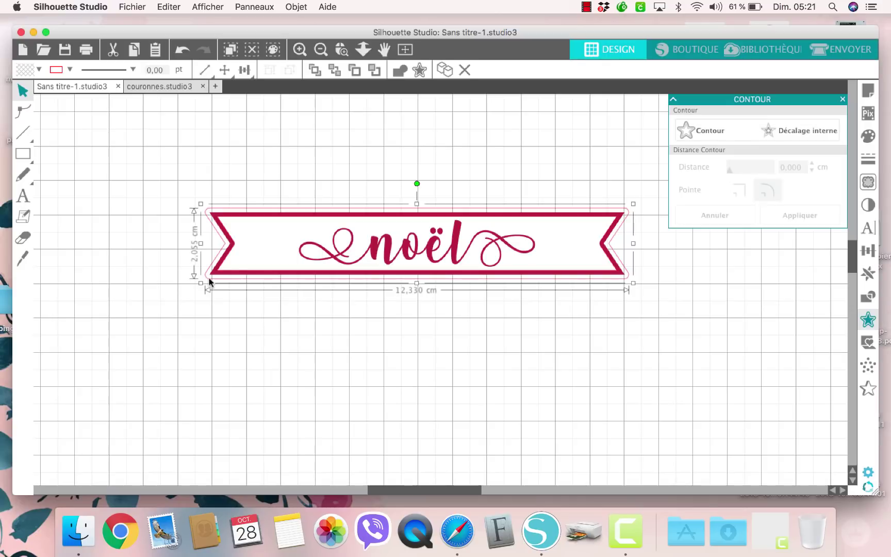
{"action": "left_click", "coordinate": [70, 71]}
{"action": "left_click", "coordinate": [139, 103]}
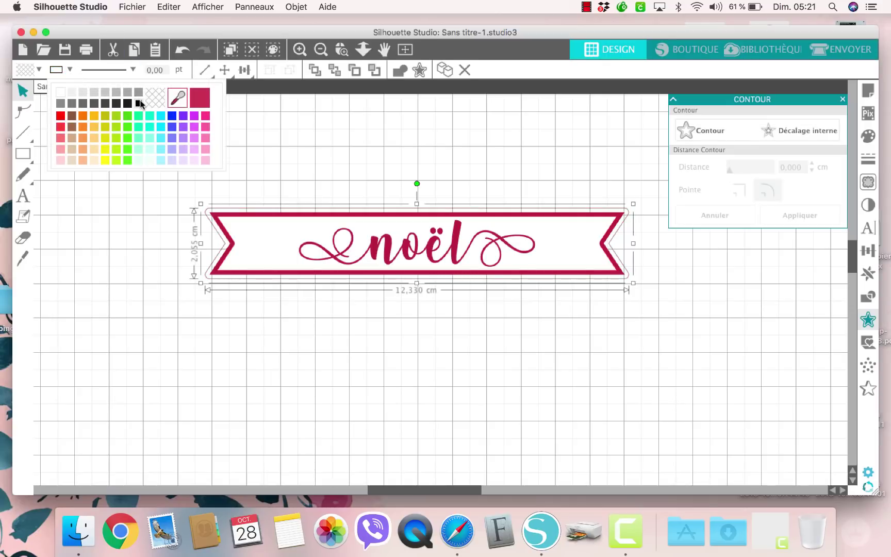
{"action": "left_click", "coordinate": [165, 69]}
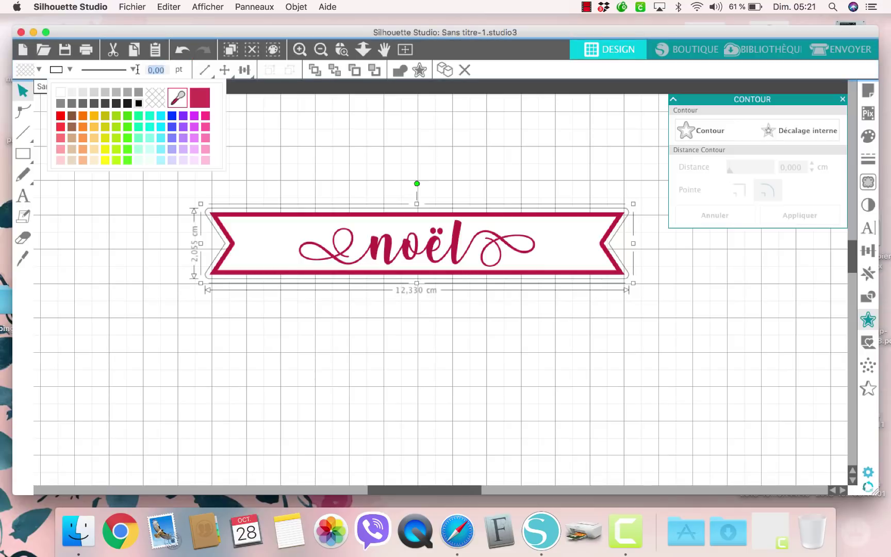
{"action": "type", "text": "1,5"}
{"action": "key", "text": "Return"}
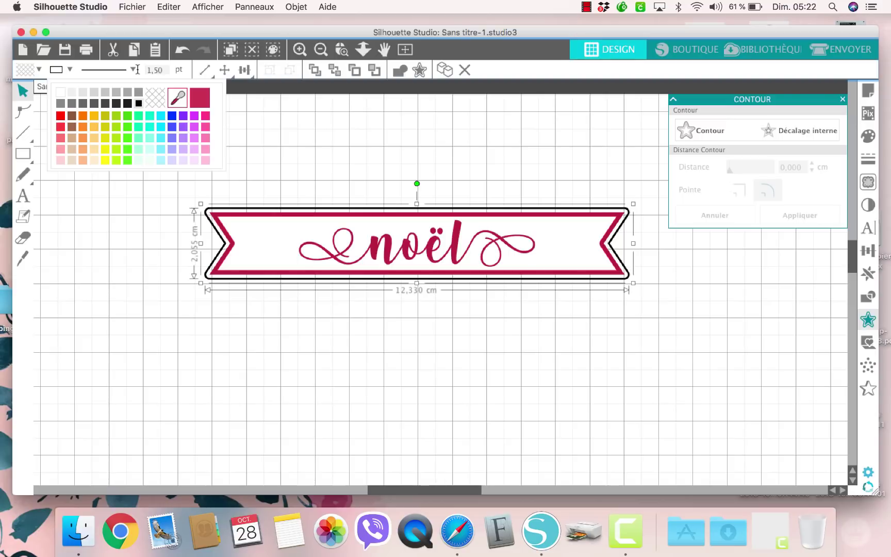
Move the smaller example noël banner off the page onto the grey area beside the cutting mat.
{"action": "left_click", "coordinate": [415, 47]}
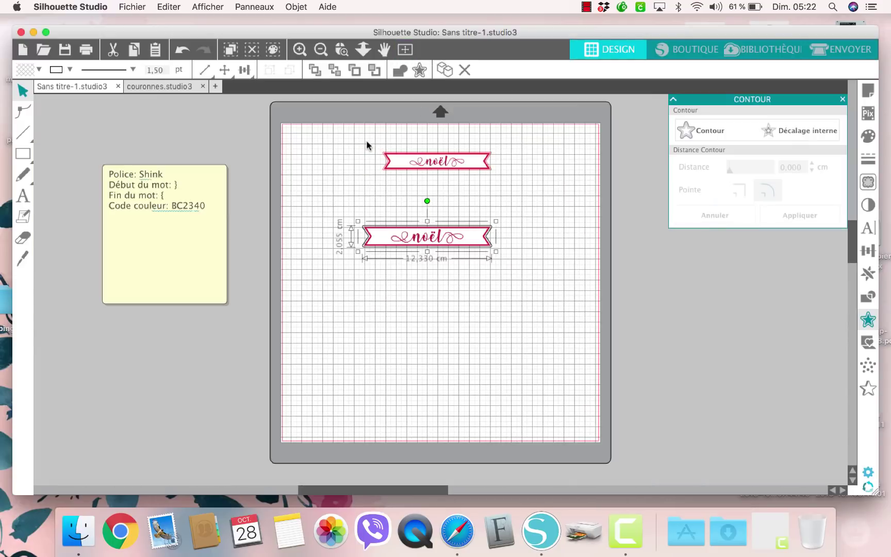
{"action": "left_click_drag", "start_coordinate": [366, 140], "coordinate": [465, 196]}
{"action": "left_click_drag", "start_coordinate": [442, 165], "coordinate": [694, 286]}
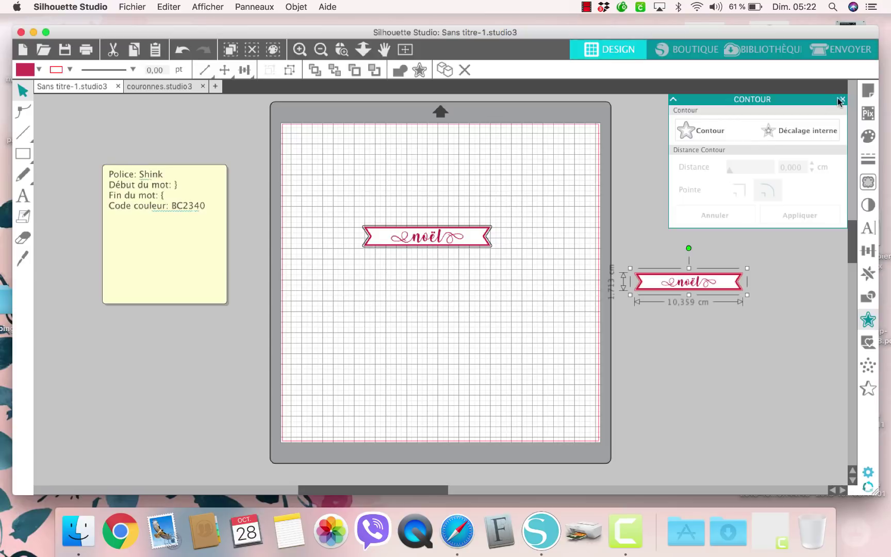
Open the page size choices in the page setup.
{"action": "left_click", "coordinate": [869, 96]}
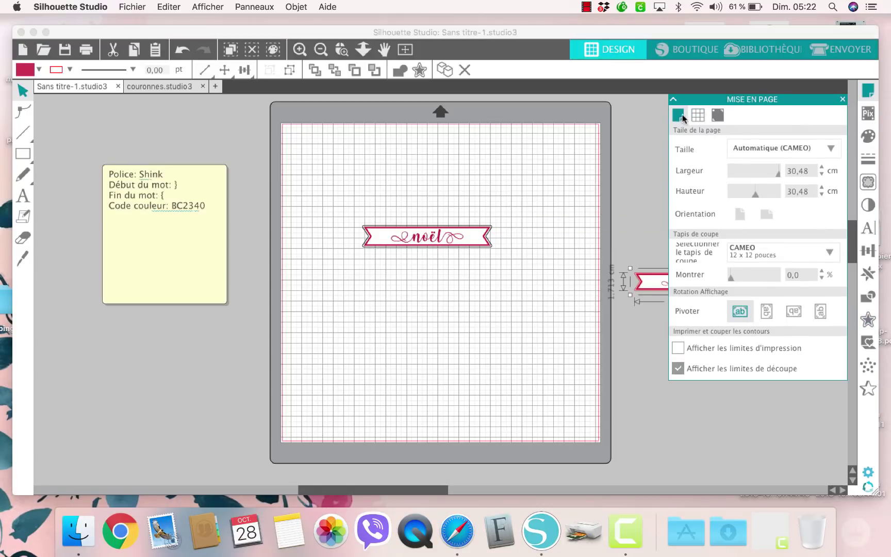
{"action": "left_click", "coordinate": [830, 149]}
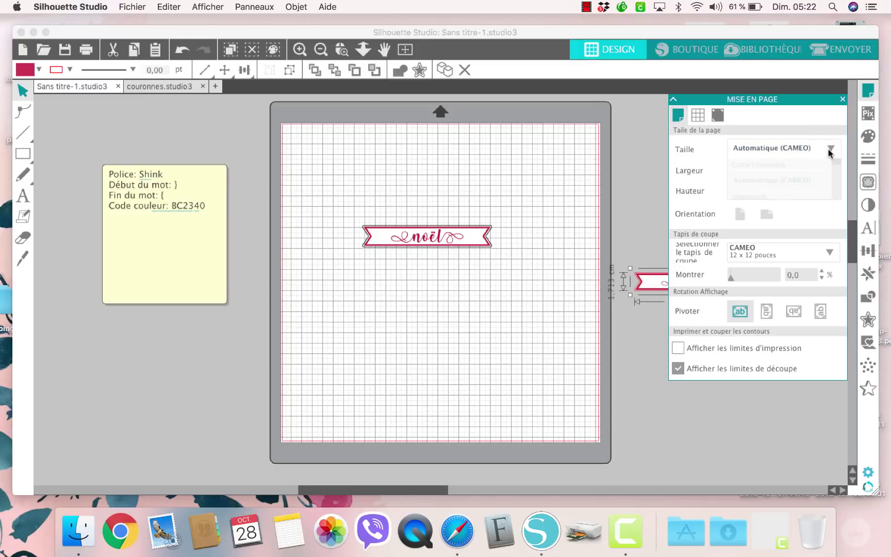